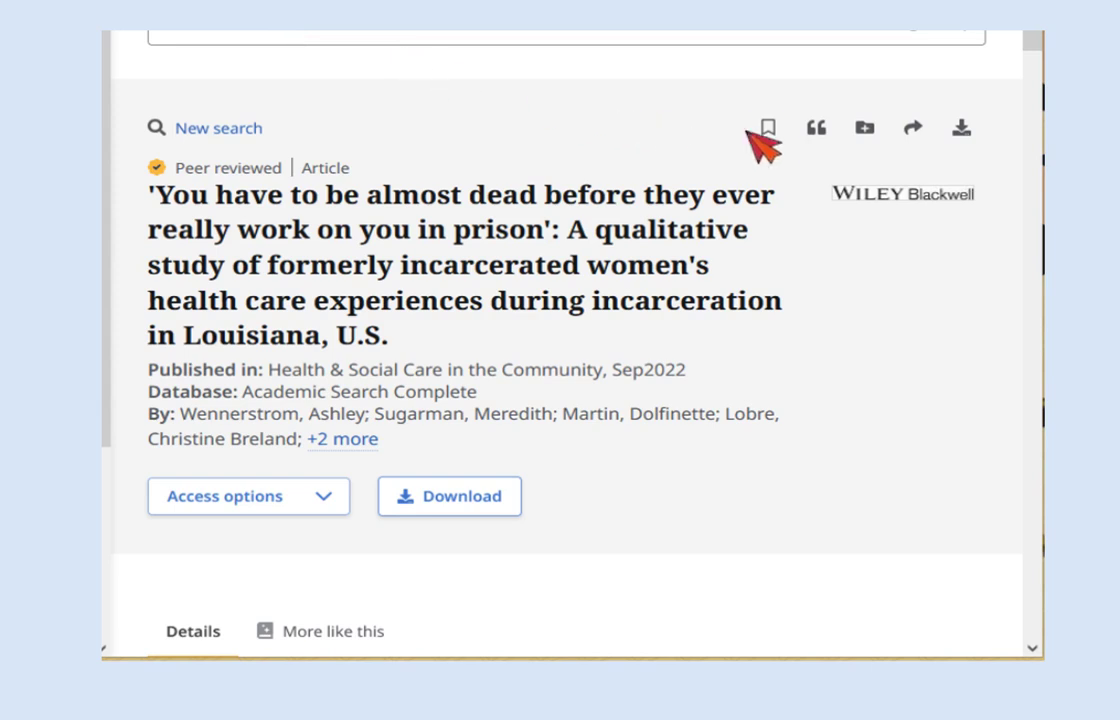
Step: Examine the bibliographic details and subject terms of the article on formerly incarcerated women's health care experiences in Louisiana
{"action": "scroll", "coordinate": [710, 175], "scroll_direction": "down", "scroll_amount": 3}
{"action": "scroll", "coordinate": [715, 190], "scroll_direction": "down", "scroll_amount": 5}
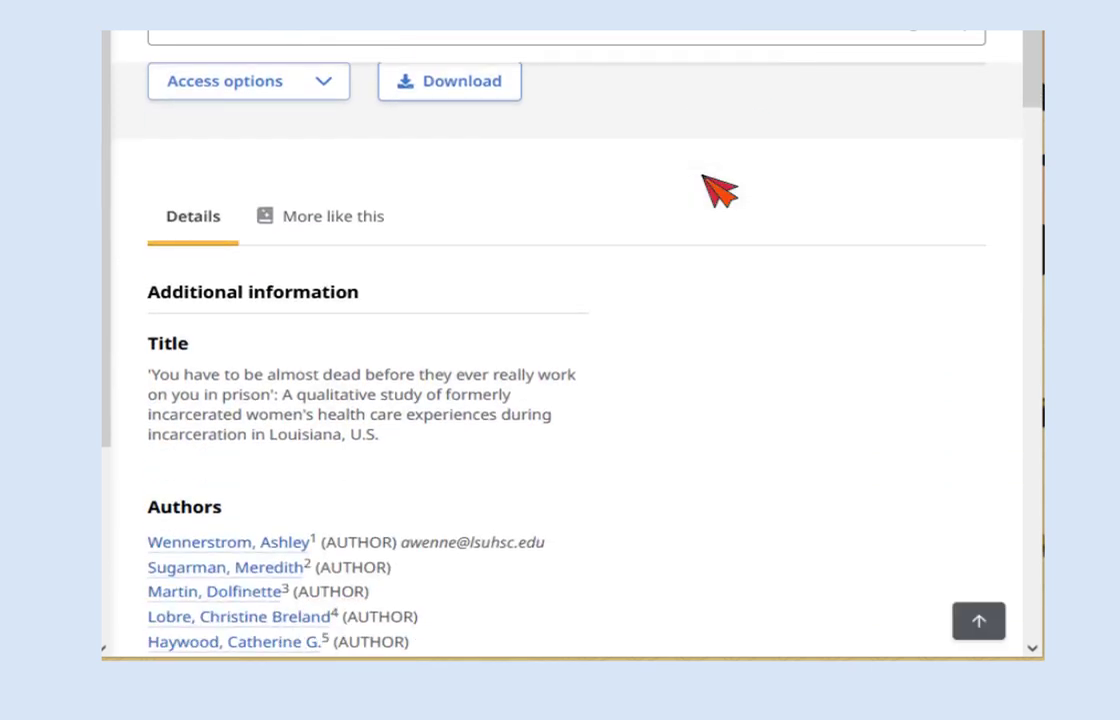
{"action": "scroll", "coordinate": [718, 188], "scroll_direction": "up", "scroll_amount": 6}
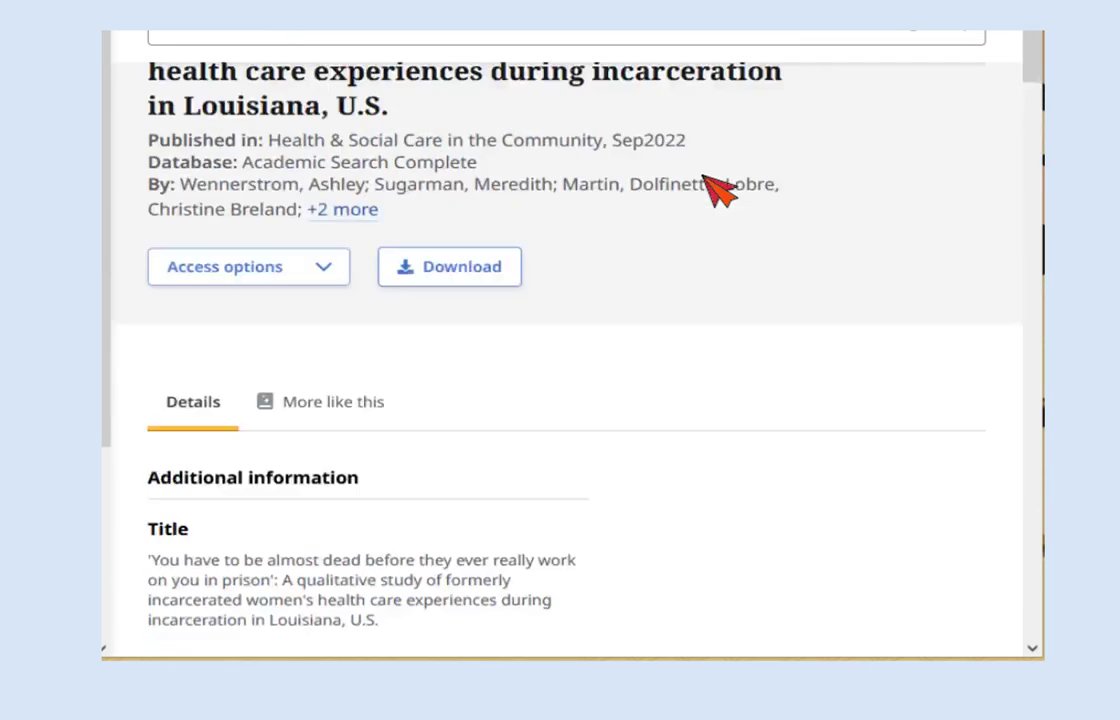
{"action": "scroll", "coordinate": [715, 190], "scroll_direction": "down", "scroll_amount": 8}
{"action": "scroll", "coordinate": [712, 192], "scroll_direction": "down", "scroll_amount": 4}
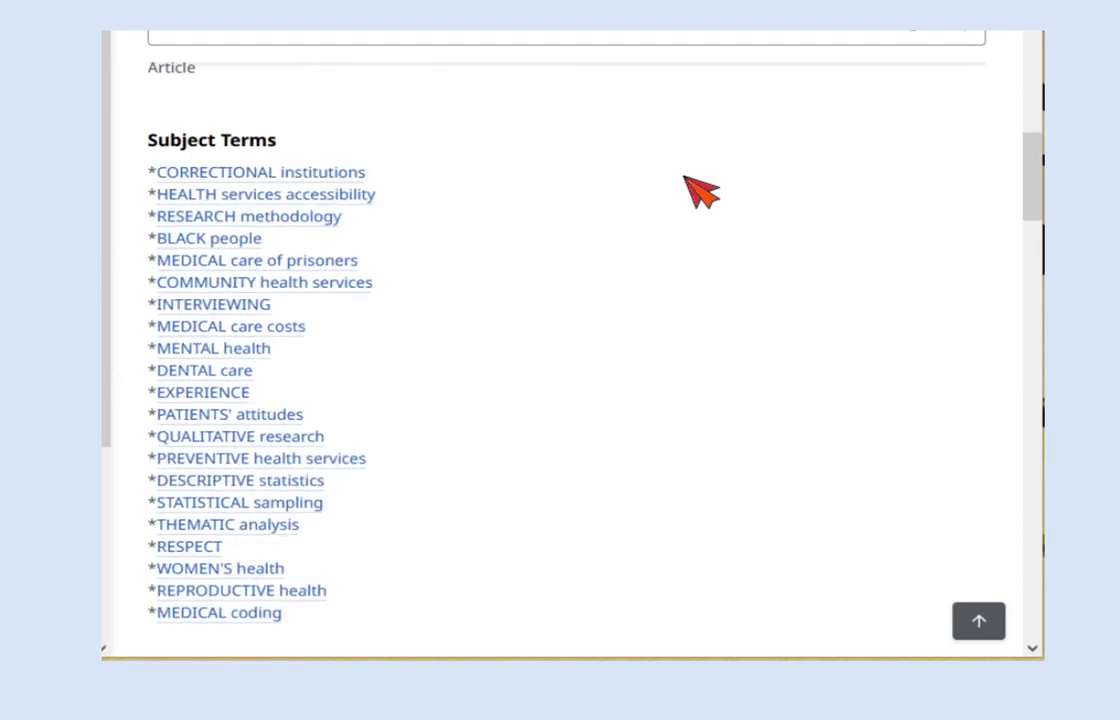
{"action": "scroll", "coordinate": [700, 192], "scroll_direction": "up", "scroll_amount": 2}
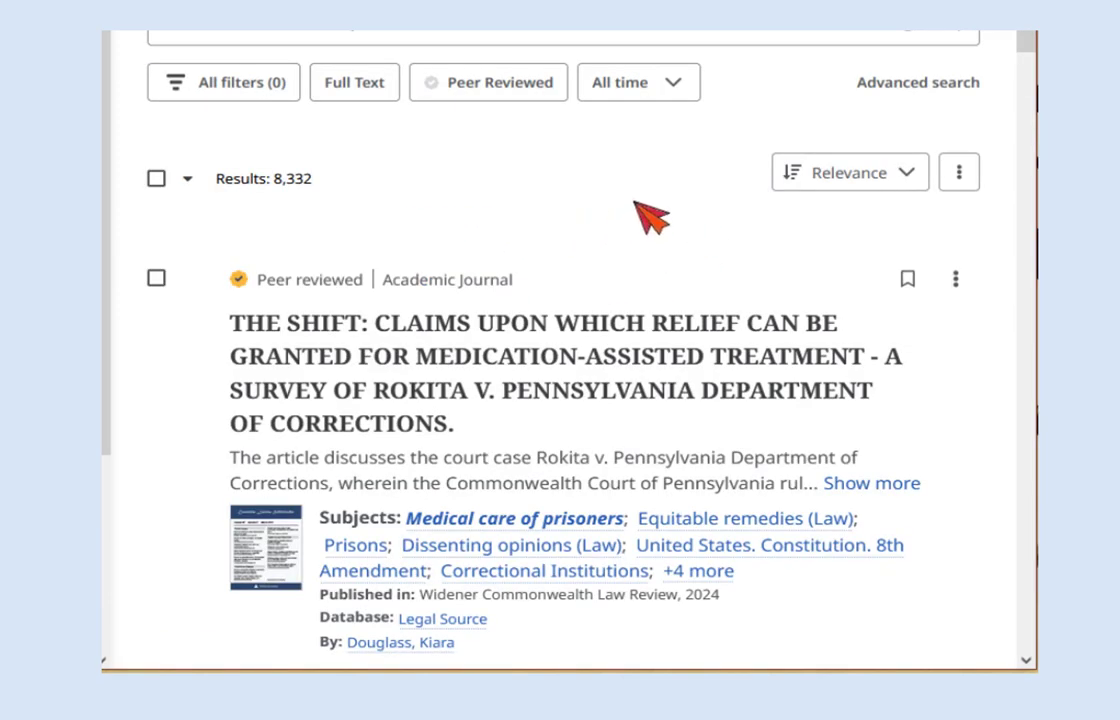
Step: Review the titles and subjects of the articles listed under the subject "Medical care of prisoners"
{"action": "scroll", "coordinate": [650, 215], "scroll_direction": "down", "scroll_amount": 2}
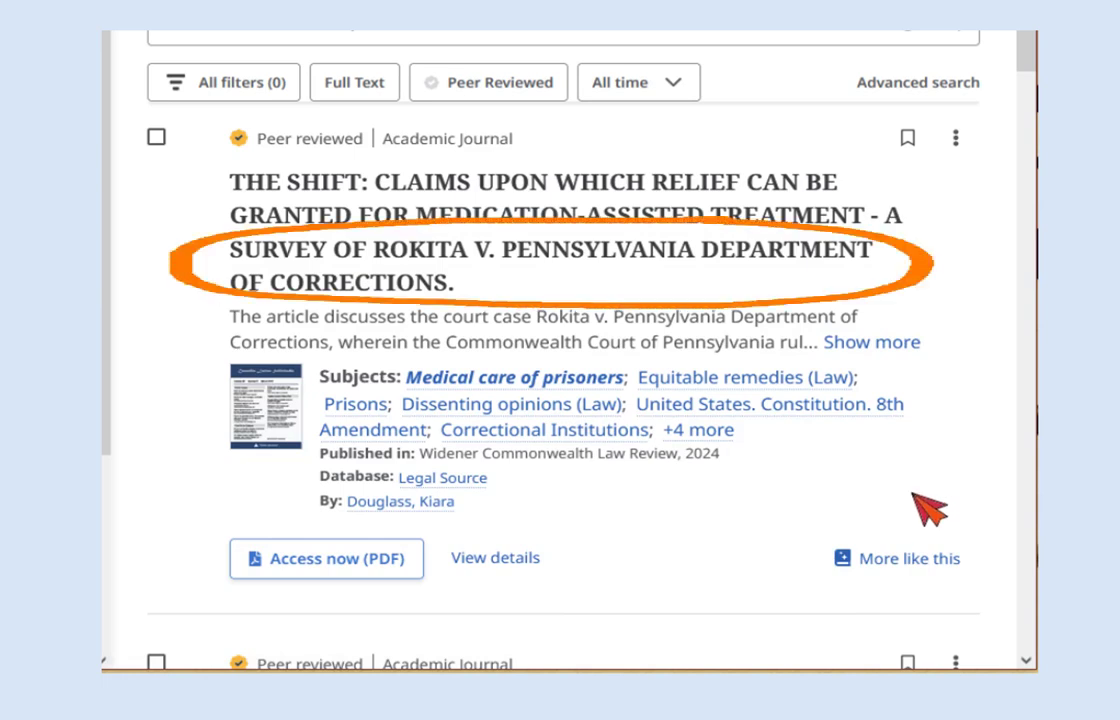
{"action": "scroll", "coordinate": [850, 480], "scroll_direction": "down", "scroll_amount": 6}
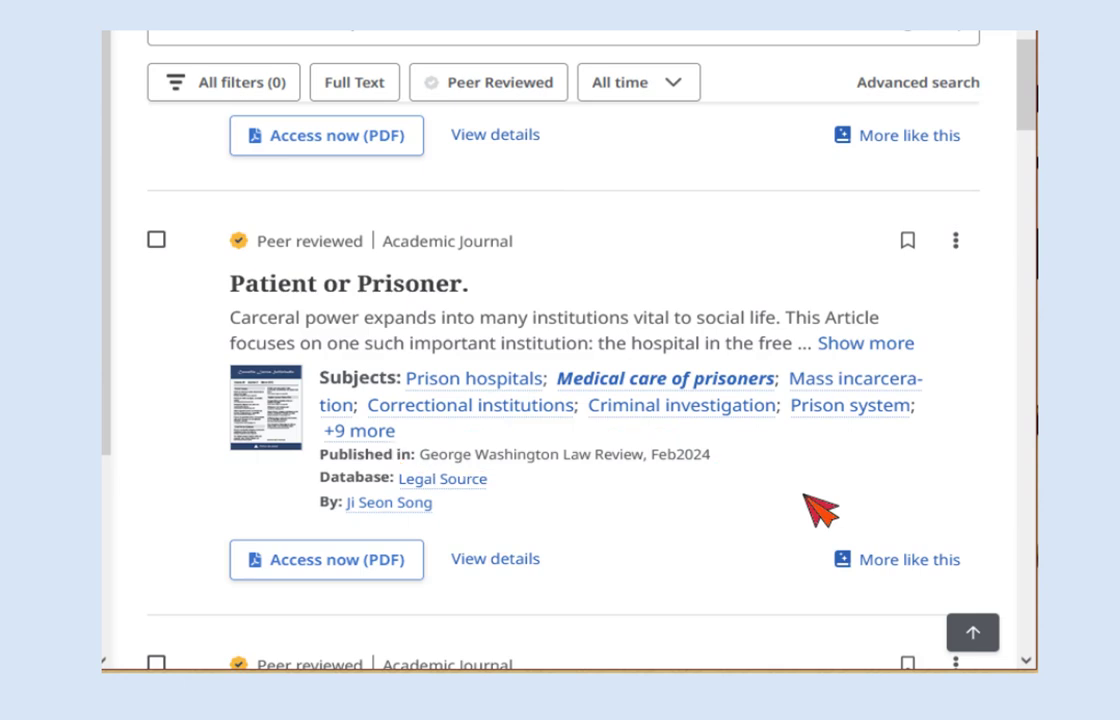
{"action": "scroll", "coordinate": [812, 502], "scroll_direction": "down", "scroll_amount": 5}
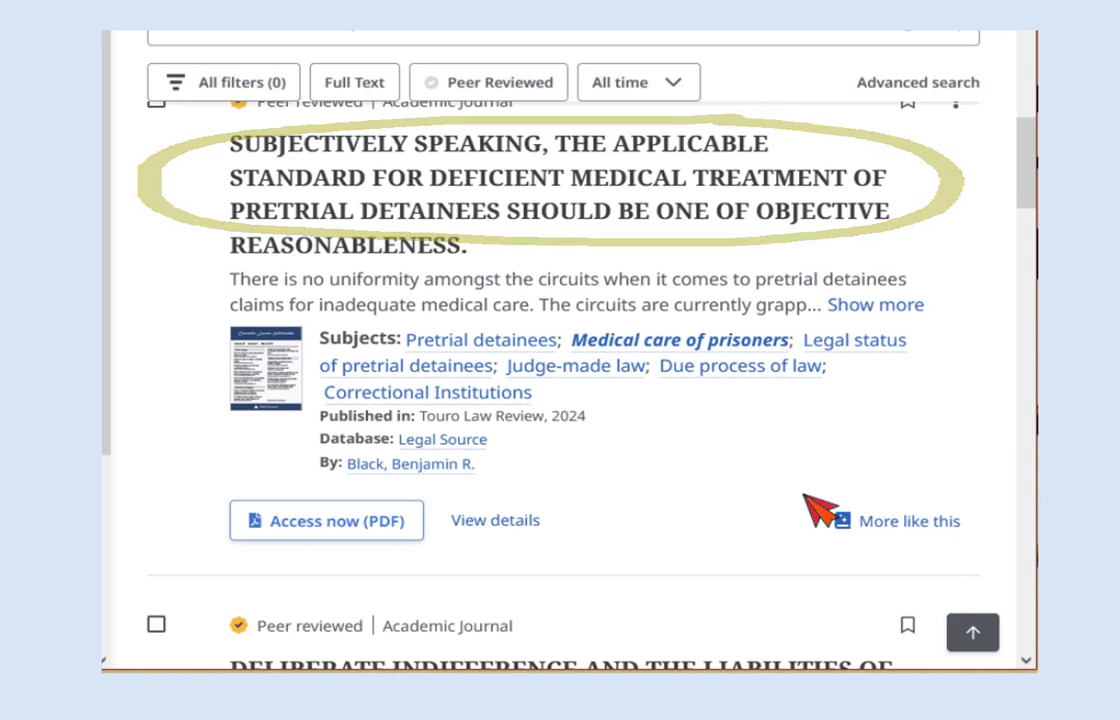
{"action": "scroll", "coordinate": [815, 510], "scroll_direction": "down", "scroll_amount": 3}
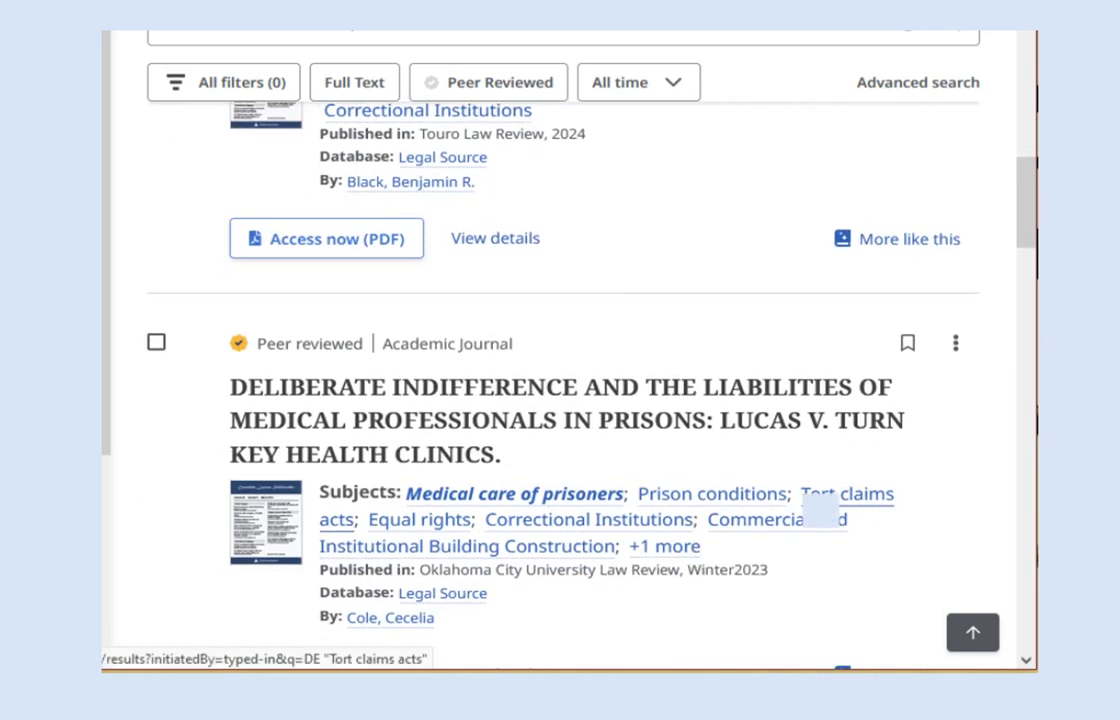
{"action": "scroll", "coordinate": [815, 505], "scroll_direction": "down", "scroll_amount": 7}
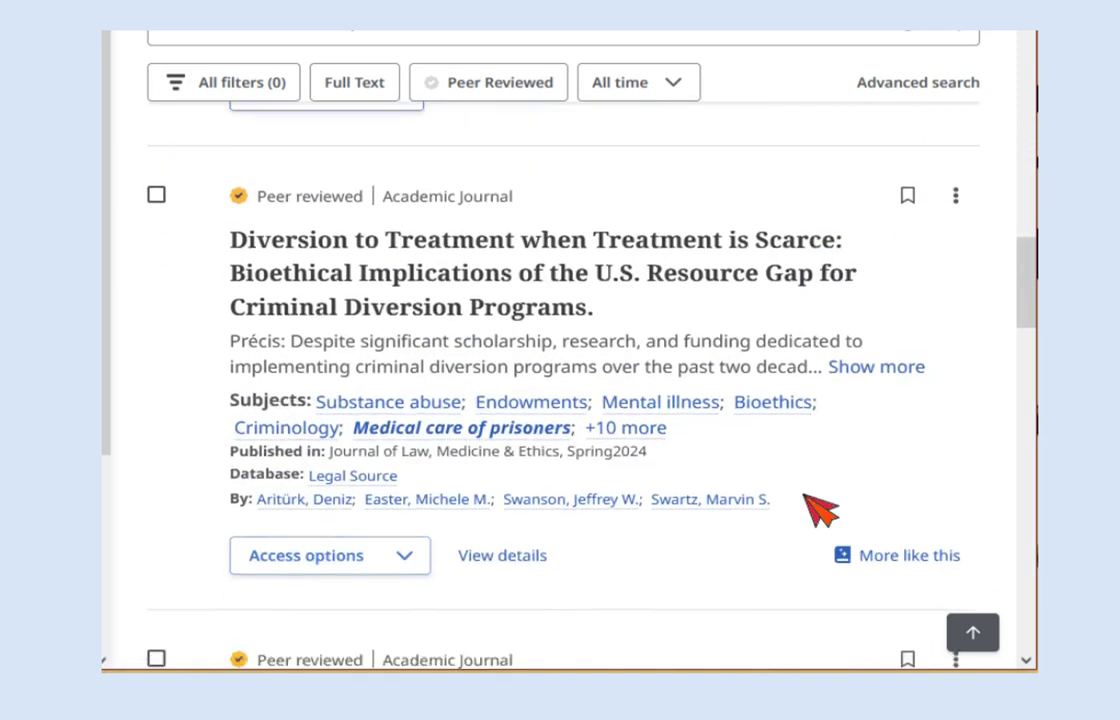
{"action": "scroll", "coordinate": [810, 505], "scroll_direction": "up", "scroll_amount": 1}
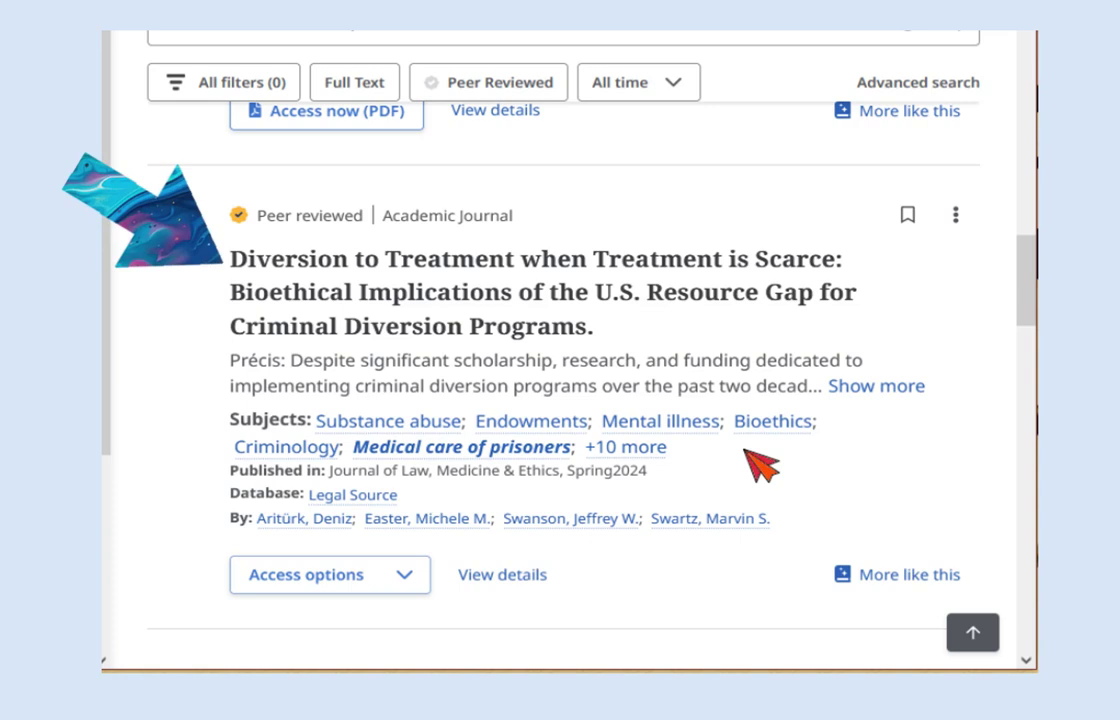
Step: Open the PDF of the George Washington Law Review article "Patient or Prisoner"
{"action": "scroll", "coordinate": [757, 468], "scroll_direction": "up", "scroll_amount": 5}
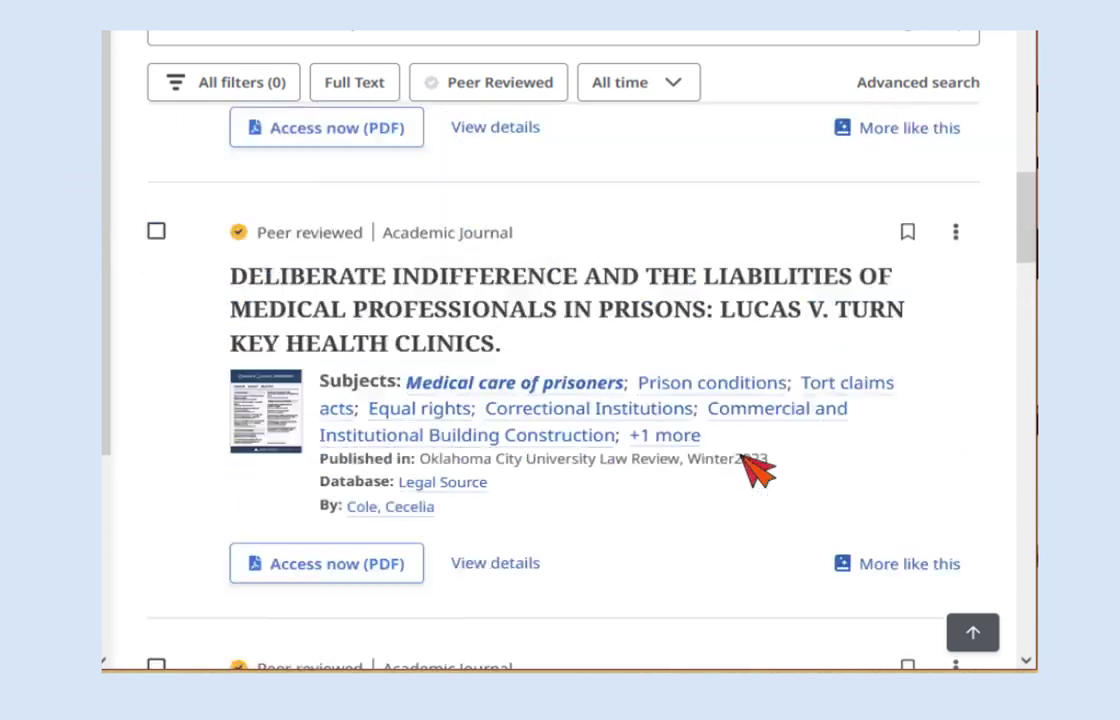
{"action": "scroll", "coordinate": [757, 468], "scroll_direction": "up", "scroll_amount": 10}
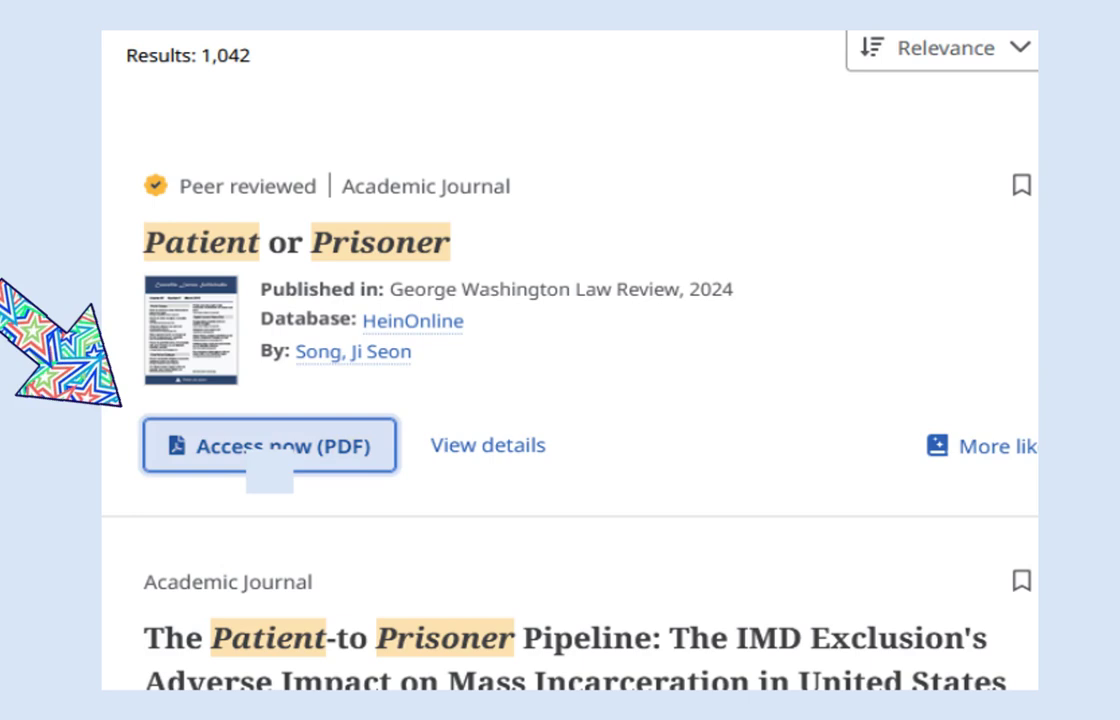
{"action": "left_click", "coordinate": [251, 453]}
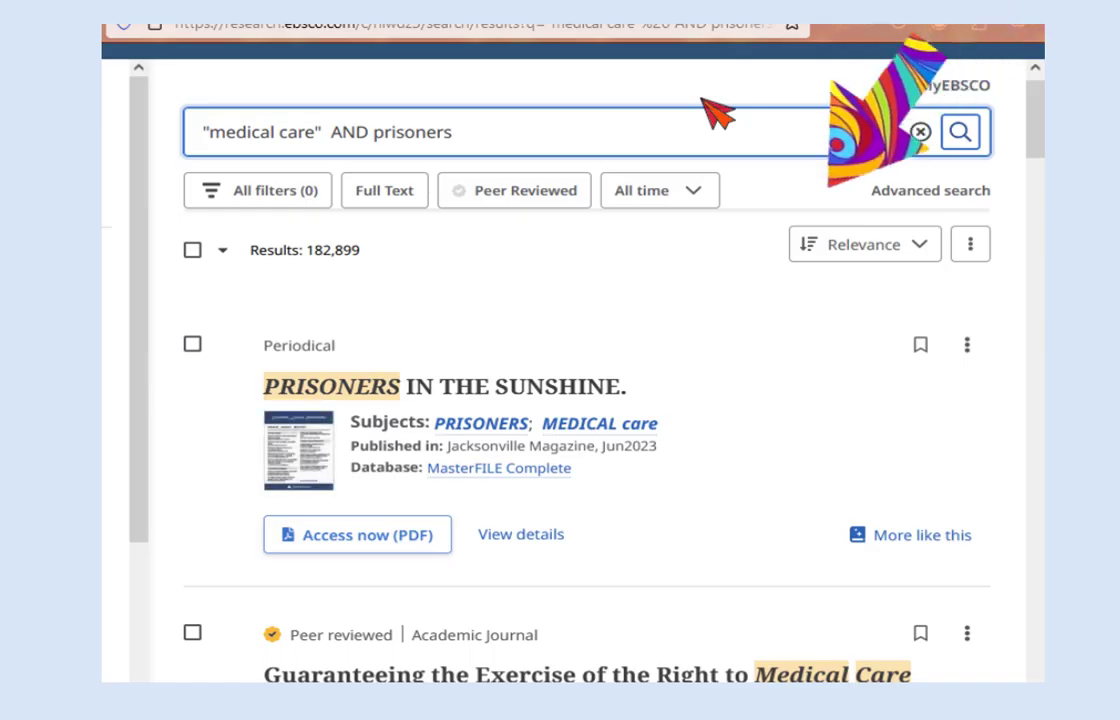
Step: Review the results of the keyword search "medical care" AND prisoners for relevance to the topic
{"action": "scroll", "coordinate": [787, 288], "scroll_direction": "down", "scroll_amount": 2}
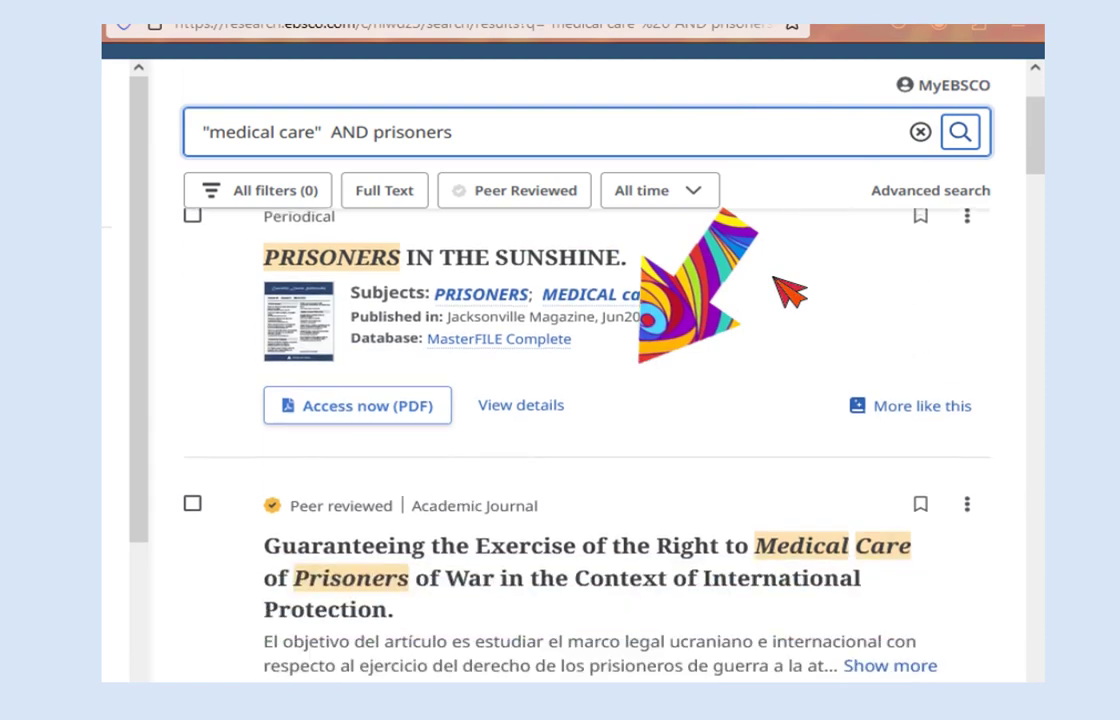
{"action": "scroll", "coordinate": [787, 288], "scroll_direction": "up", "scroll_amount": 2}
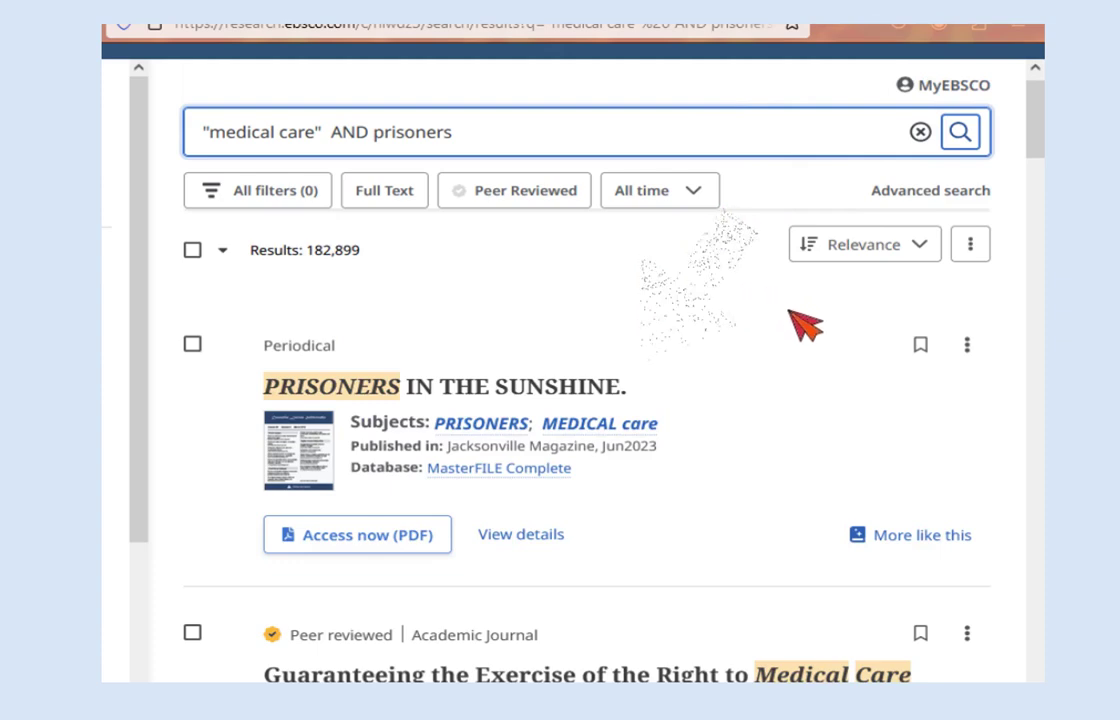
{"action": "scroll", "coordinate": [795, 318], "scroll_direction": "down", "scroll_amount": 3}
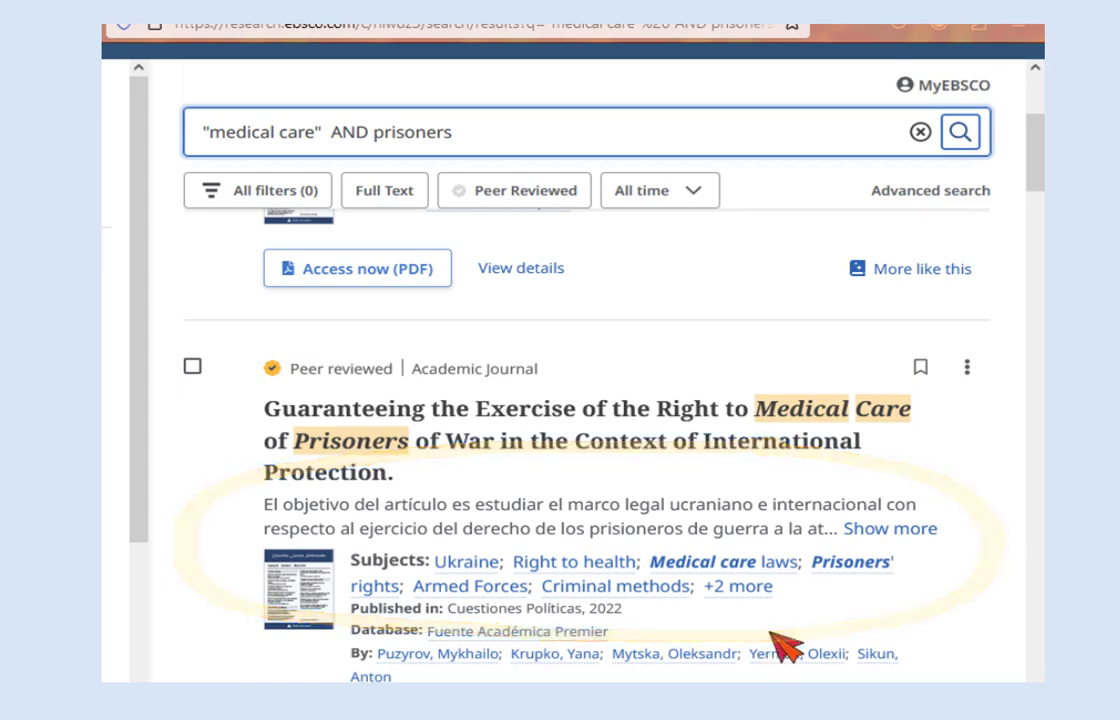
{"action": "scroll", "coordinate": [770, 645], "scroll_direction": "down", "scroll_amount": 5}
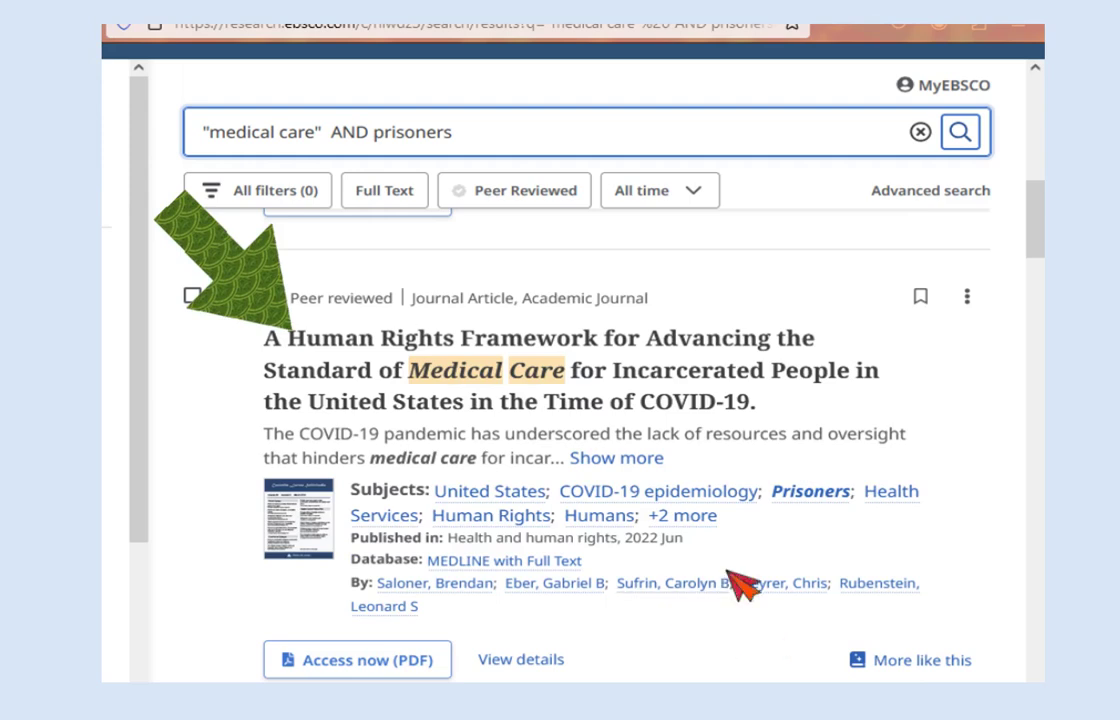
{"action": "scroll", "coordinate": [742, 586], "scroll_direction": "down", "scroll_amount": 5}
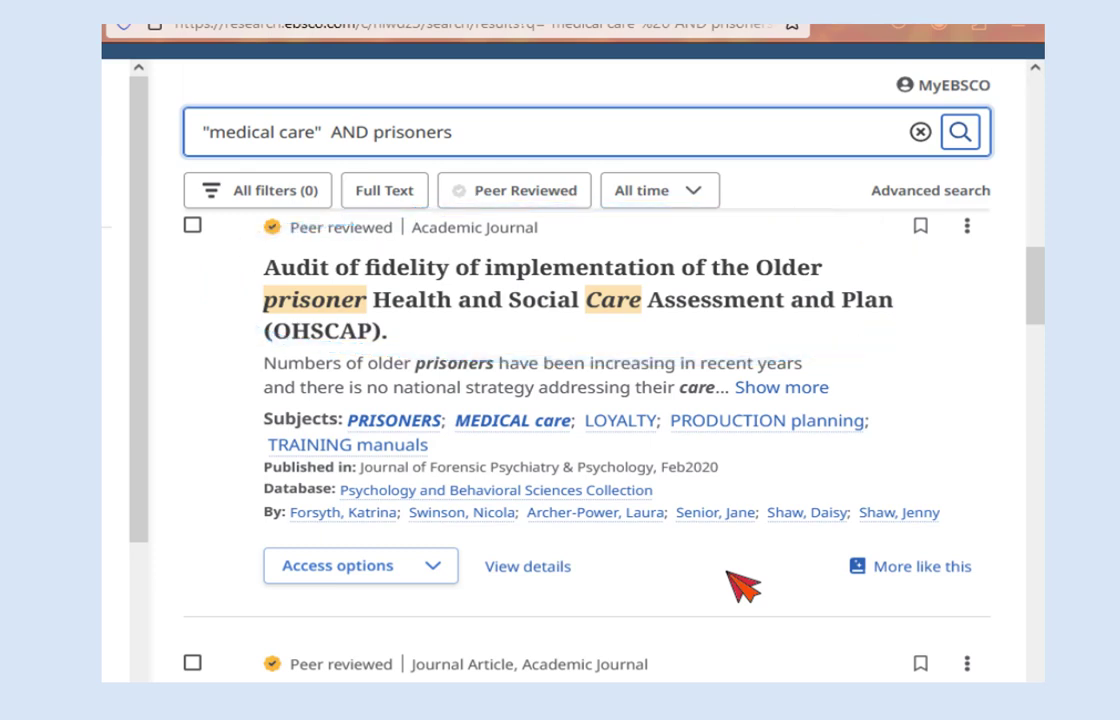
{"action": "scroll", "coordinate": [742, 587], "scroll_direction": "down", "scroll_amount": 4}
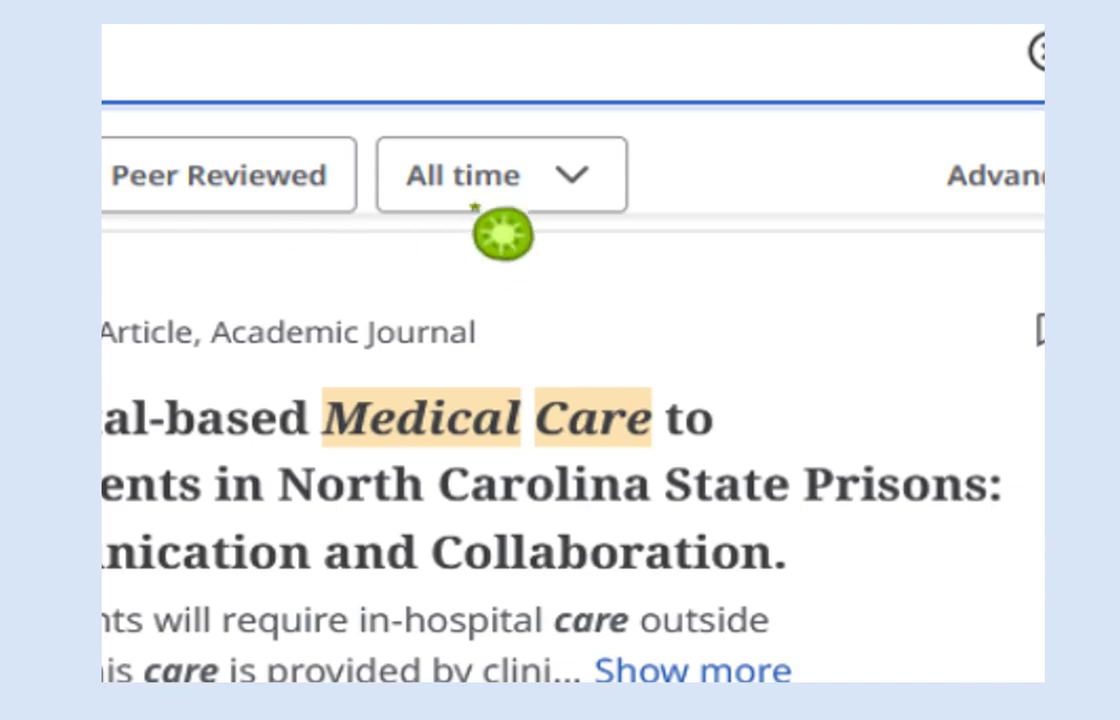
Step: Limit the search results to publications from the past 5 years
{"action": "left_click", "coordinate": [528, 206]}
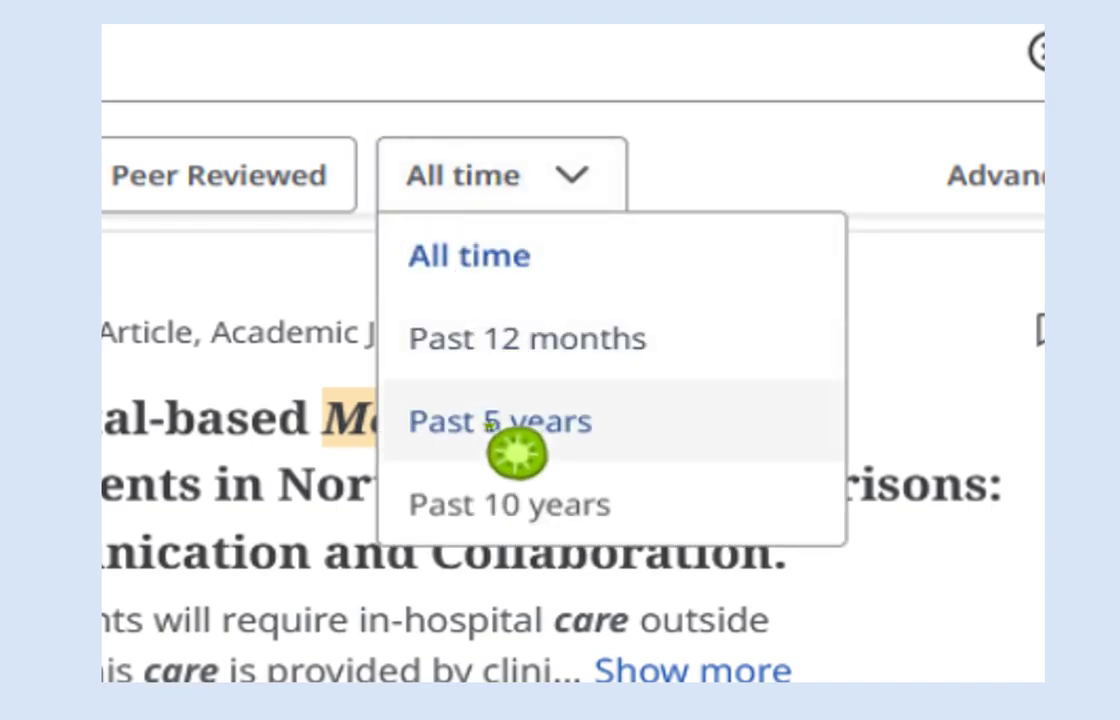
{"action": "left_click", "coordinate": [589, 455]}
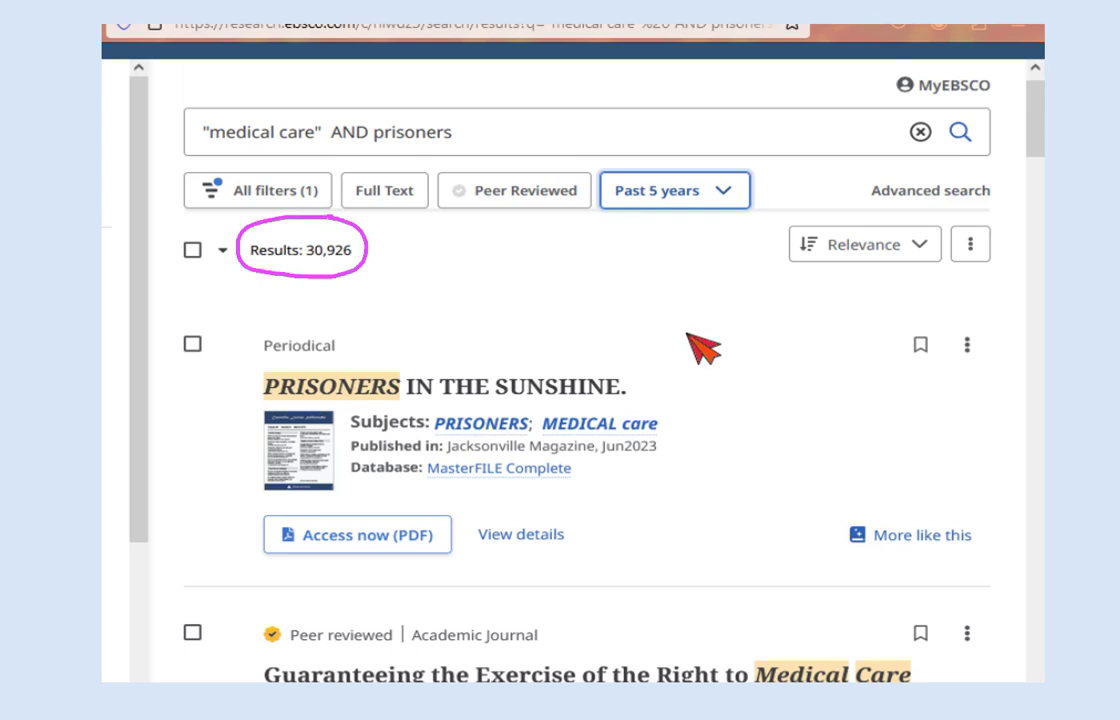
Step: Open the full list of Geography options among the search filters
{"action": "left_click", "coordinate": [226, 190]}
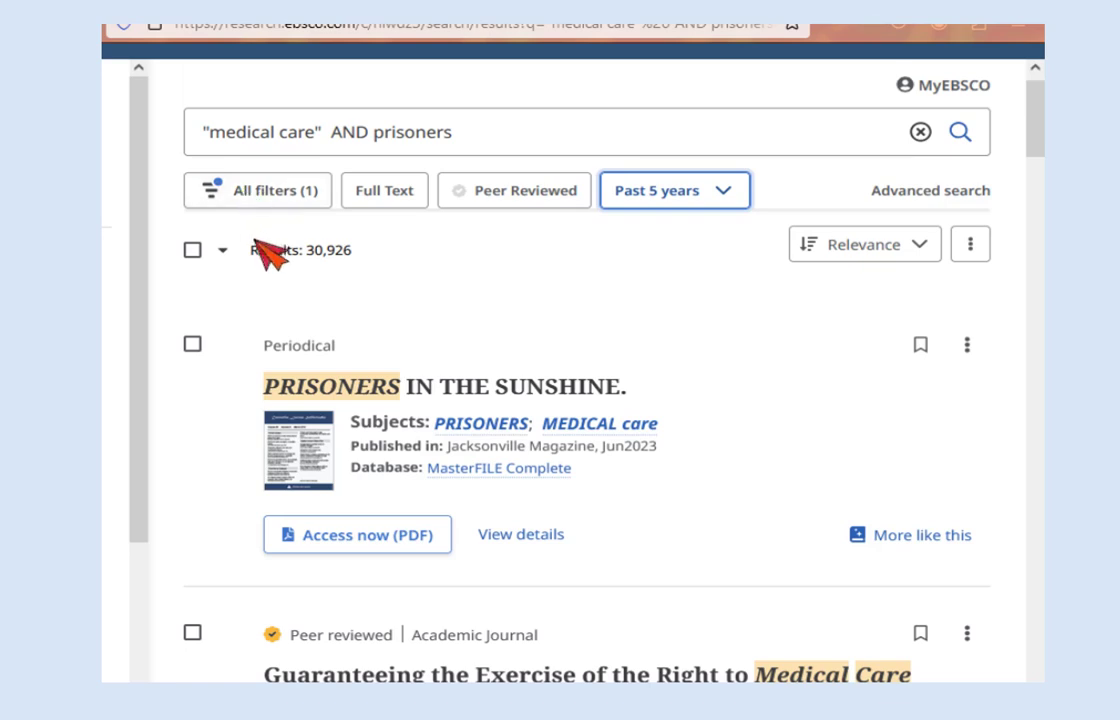
{"action": "left_click", "coordinate": [260, 212]}
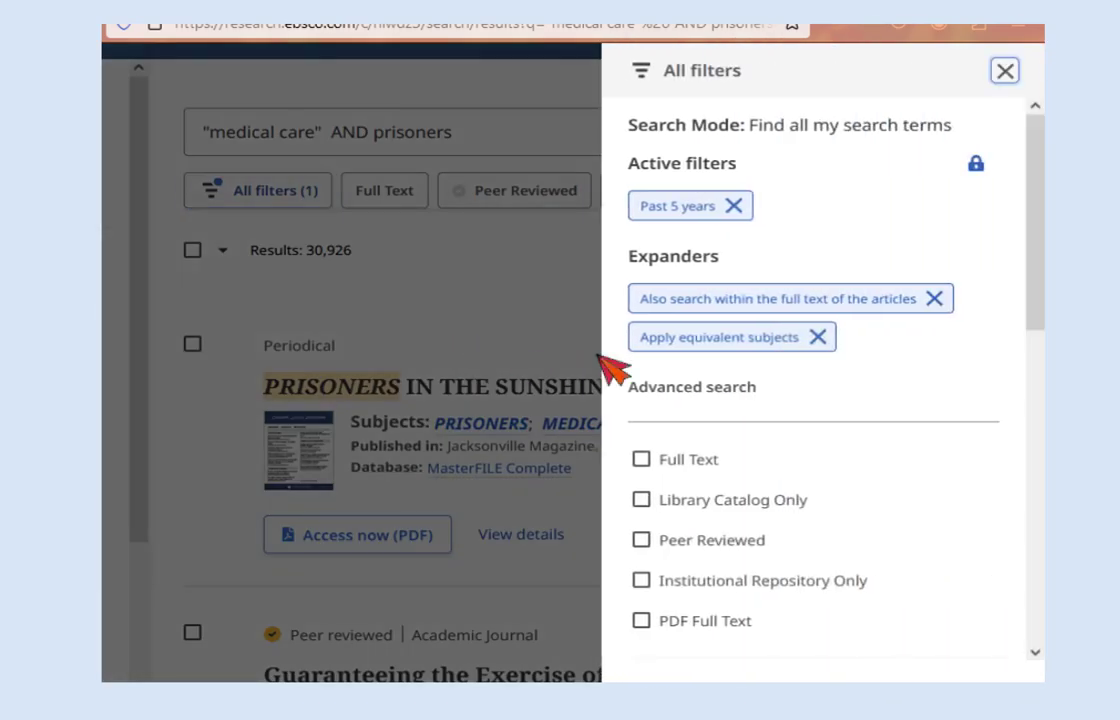
{"action": "scroll", "coordinate": [680, 365], "scroll_direction": "down", "scroll_amount": 2}
{"action": "scroll", "coordinate": [557, 345], "scroll_direction": "down", "scroll_amount": 5}
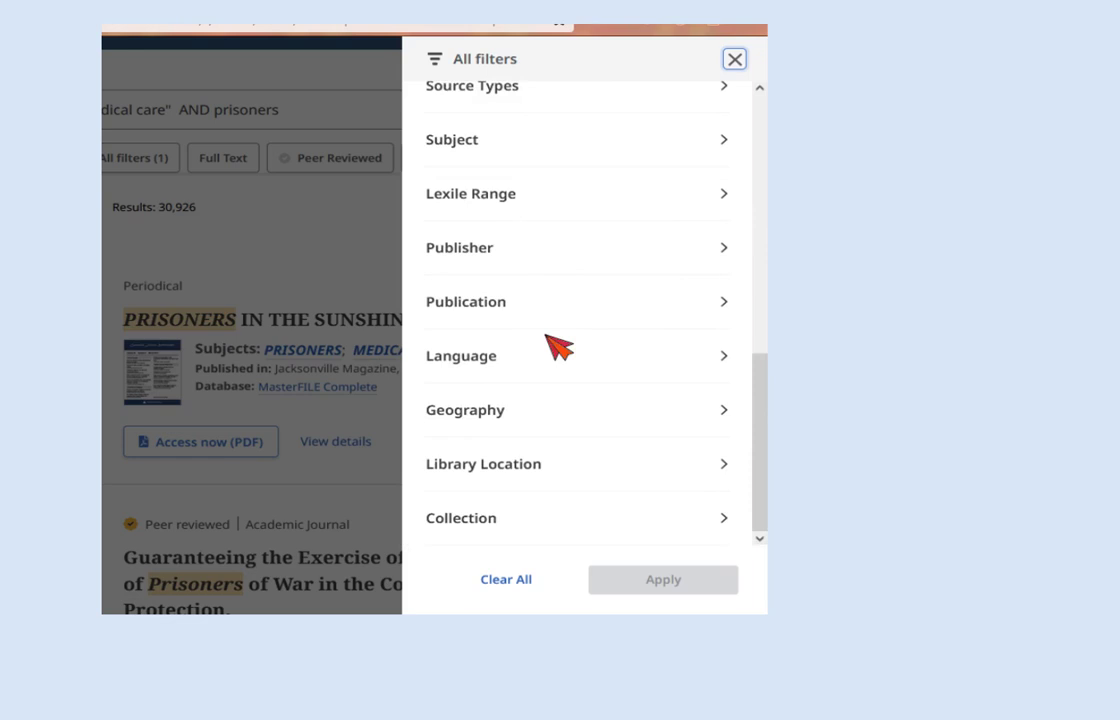
{"action": "left_click", "coordinate": [508, 412]}
{"action": "scroll", "coordinate": [535, 392], "scroll_direction": "down", "scroll_amount": 4}
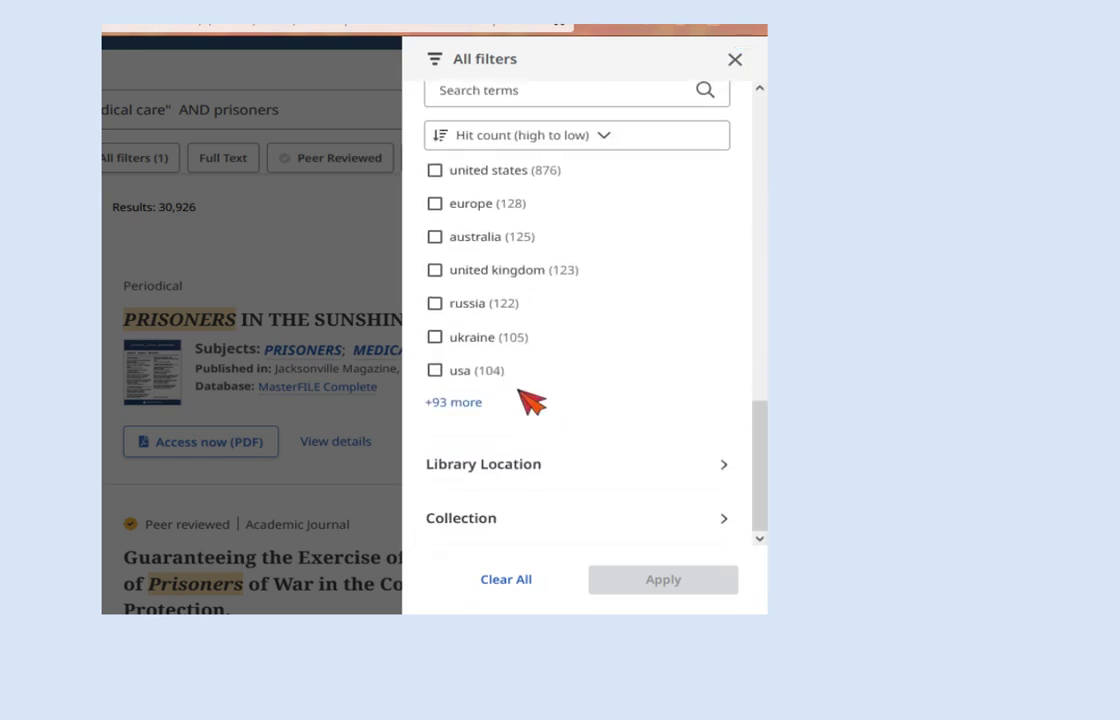
{"action": "left_click", "coordinate": [455, 402]}
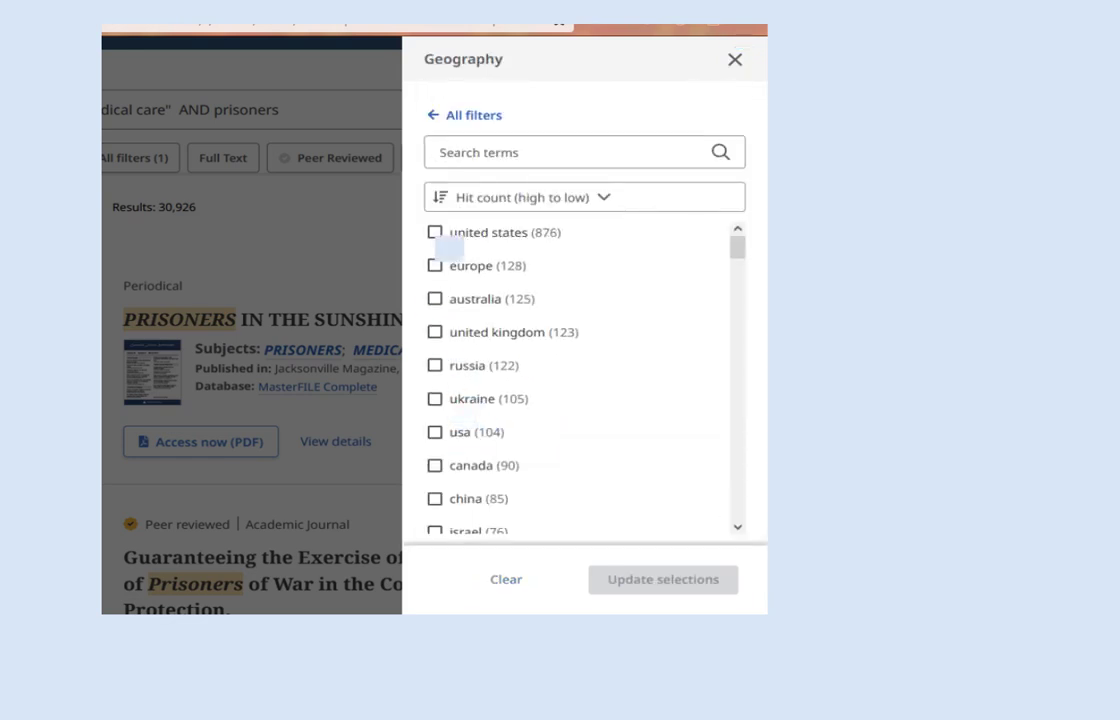
Step: Select united states and usa as the geography filters and apply them to the search results
{"action": "left_click", "coordinate": [435, 232]}
{"action": "scroll", "coordinate": [525, 350], "scroll_direction": "down", "scroll_amount": 3}
{"action": "scroll", "coordinate": [530, 370], "scroll_direction": "up", "scroll_amount": 3}
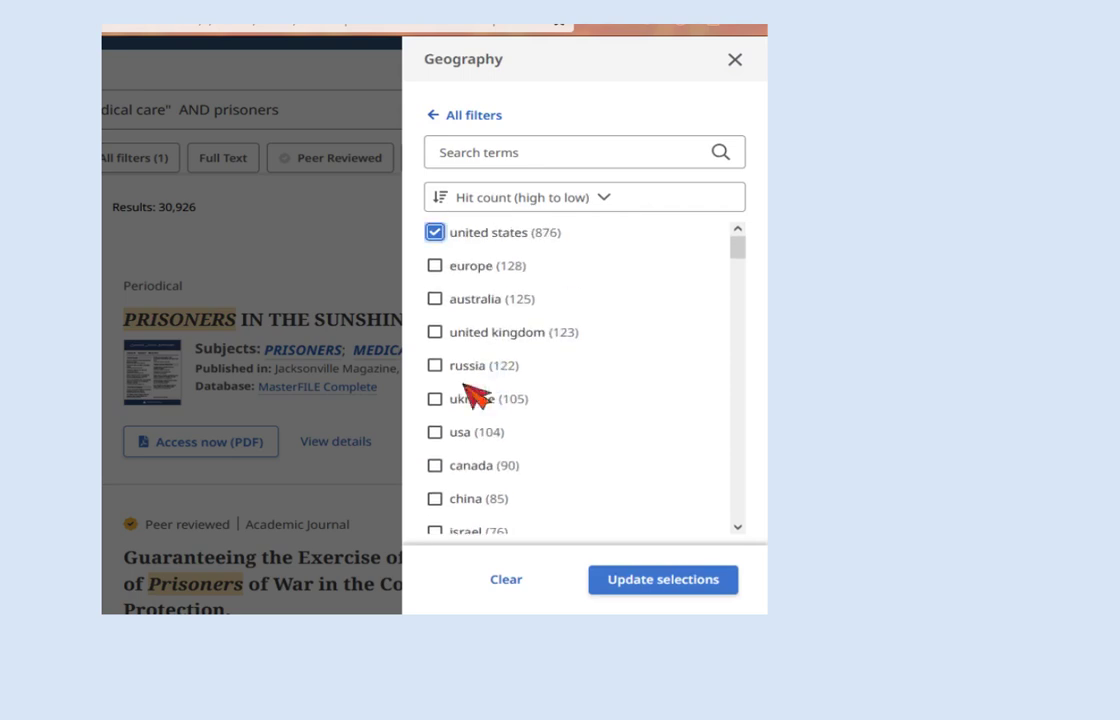
{"action": "left_click", "coordinate": [442, 436]}
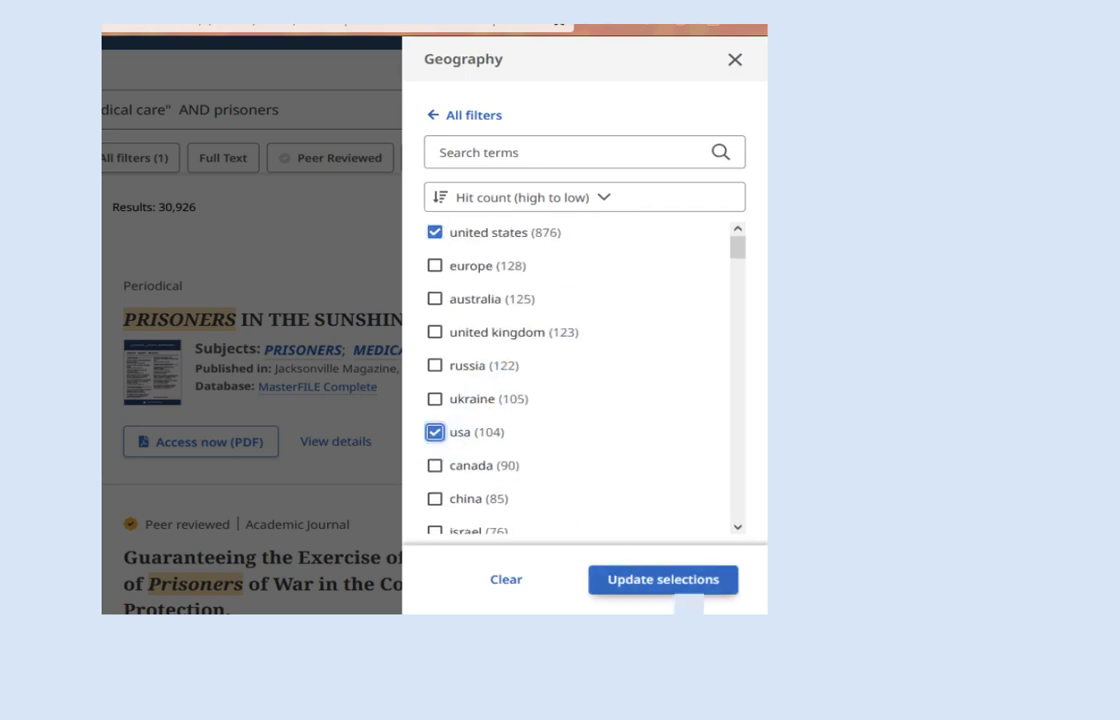
{"action": "left_click", "coordinate": [675, 582]}
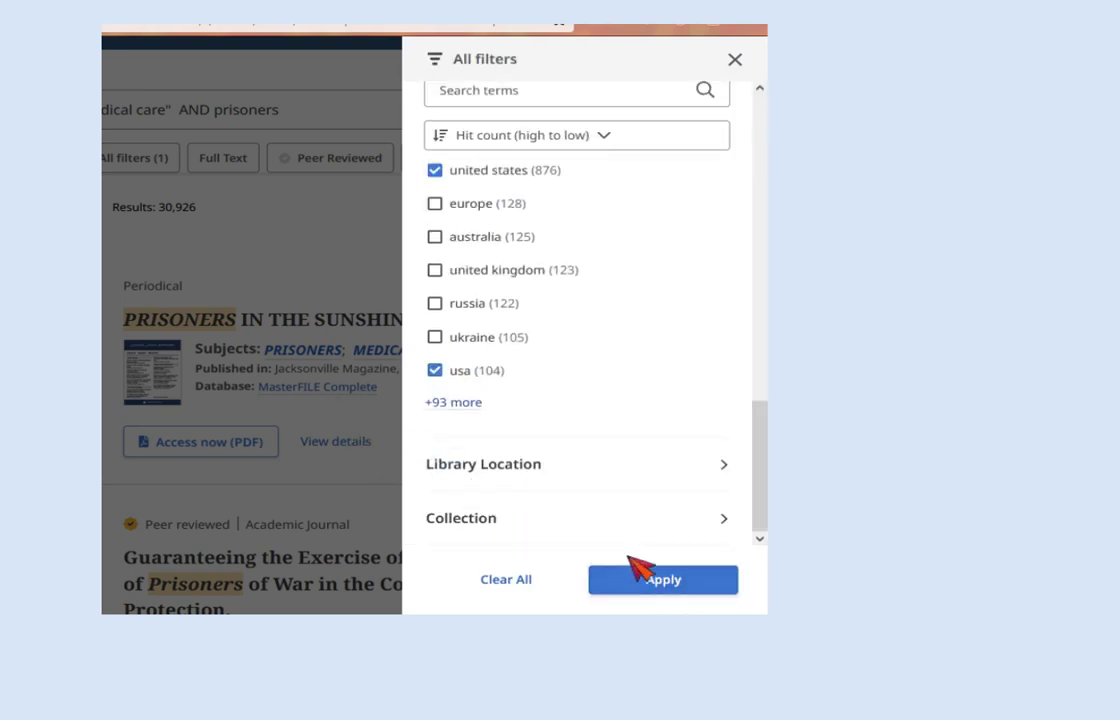
{"action": "left_click", "coordinate": [663, 585]}
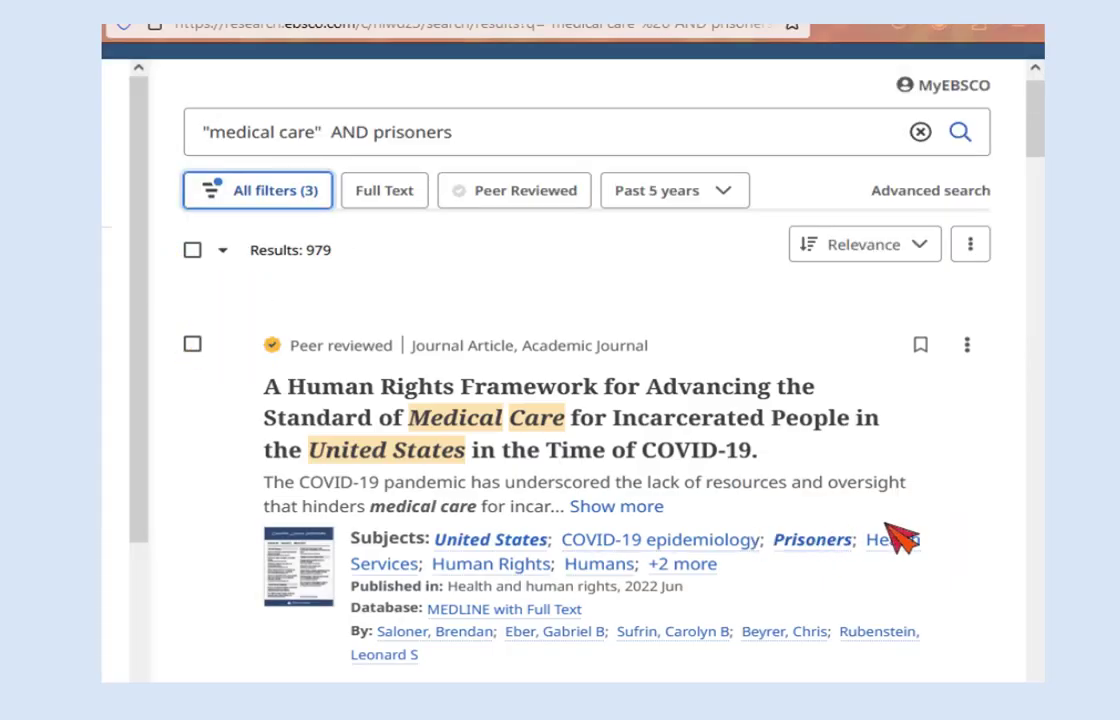
Step: Review the filtered article results on medical care and prisoners in the United States
{"action": "scroll", "coordinate": [955, 568], "scroll_direction": "down", "scroll_amount": 4}
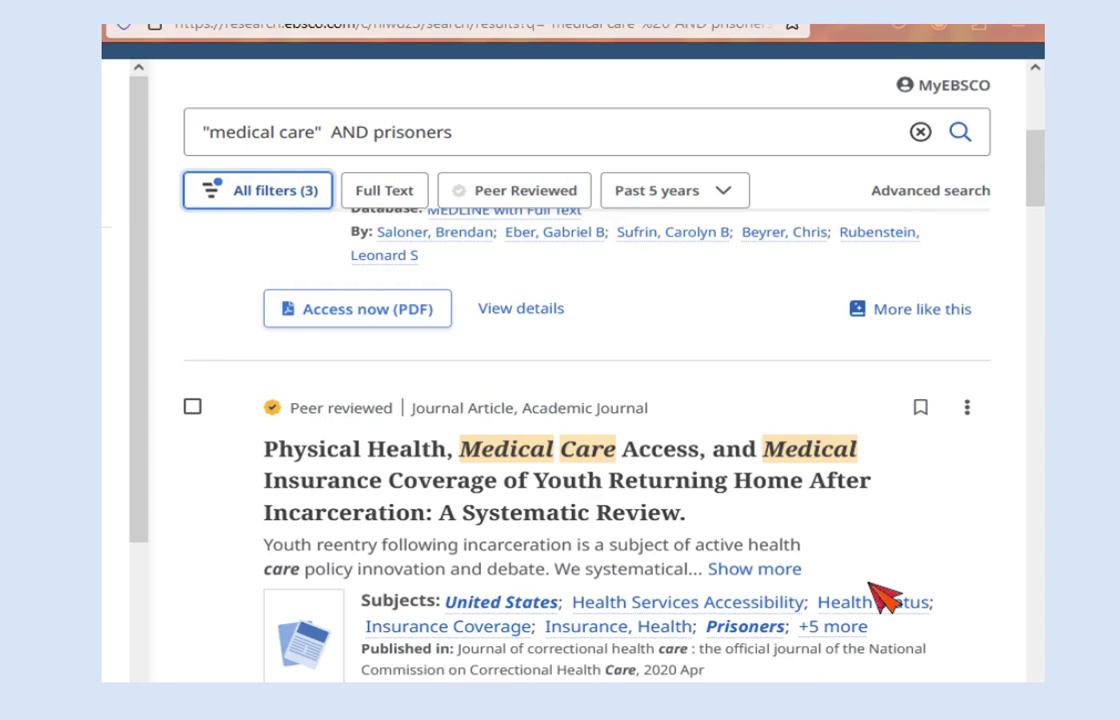
{"action": "scroll", "coordinate": [885, 598], "scroll_direction": "down", "scroll_amount": 4}
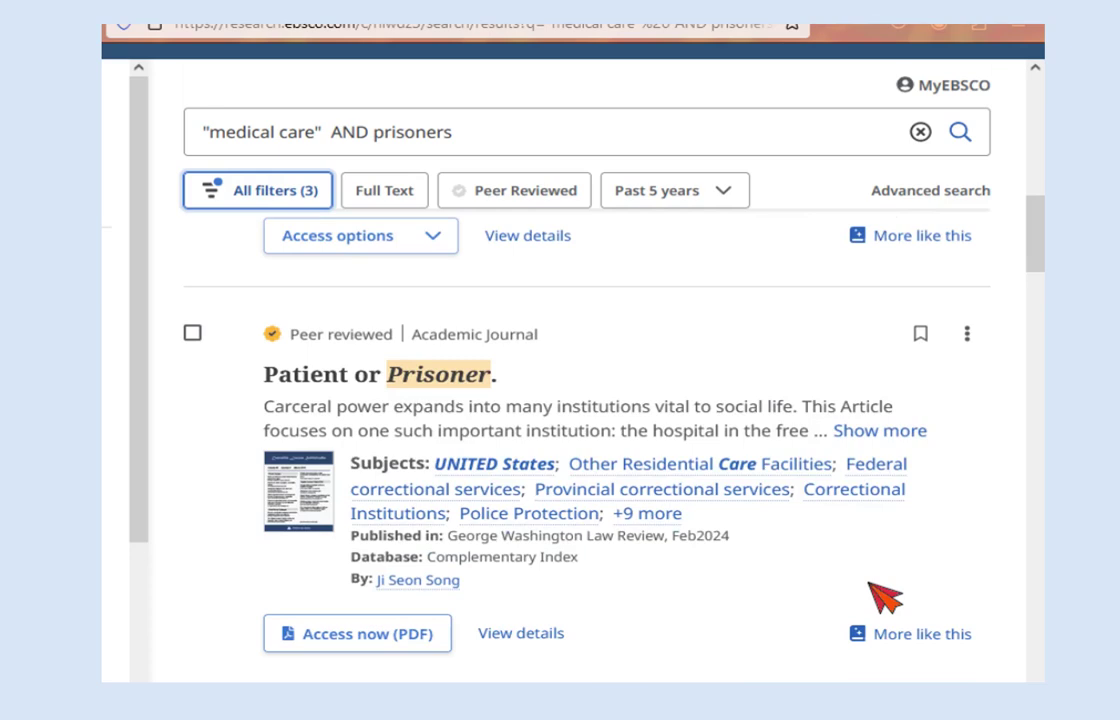
{"action": "scroll", "coordinate": [885, 598], "scroll_direction": "down", "scroll_amount": 12}
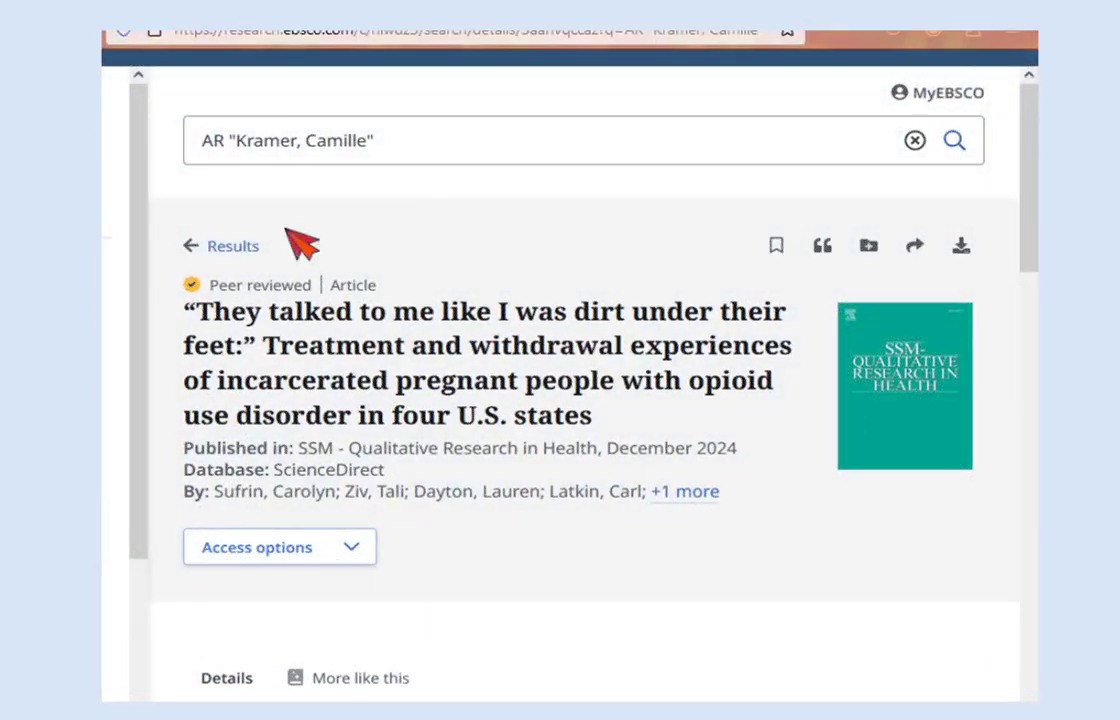
Step: Examine the authors and their affiliations in the record of the article on incarcerated pregnant people with opioid use disorder
{"action": "scroll", "coordinate": [537, 230], "scroll_direction": "down", "scroll_amount": 4}
{"action": "scroll", "coordinate": [540, 243], "scroll_direction": "down", "scroll_amount": 4}
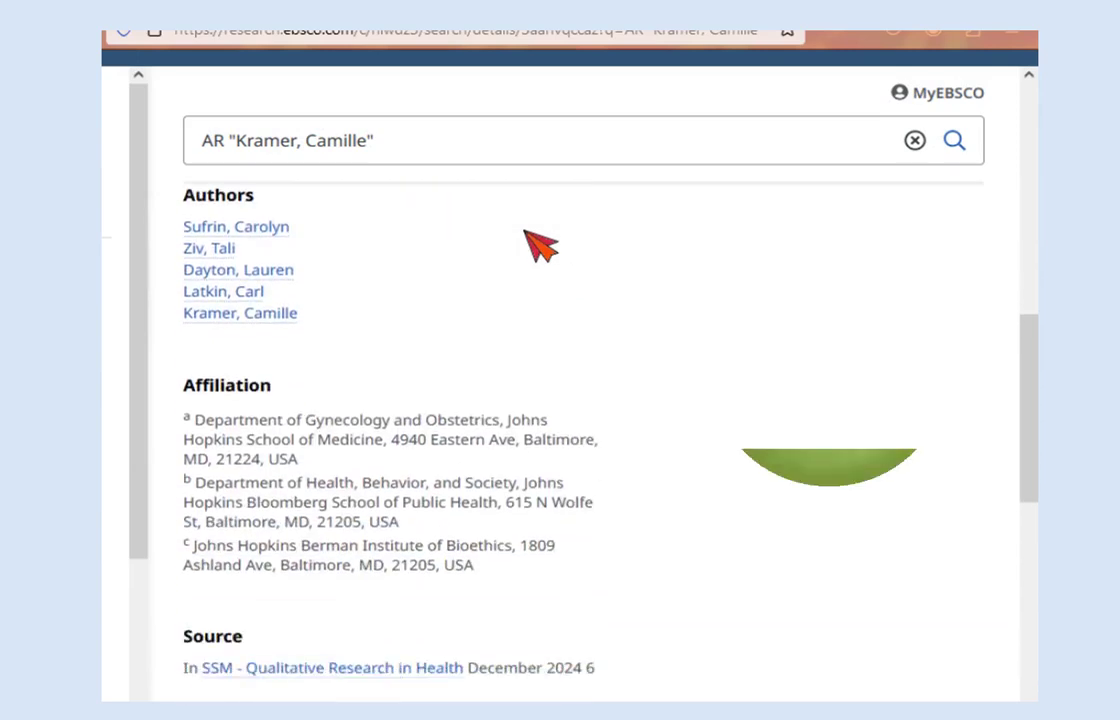
{"action": "scroll", "coordinate": [540, 243], "scroll_direction": "up", "scroll_amount": 1}
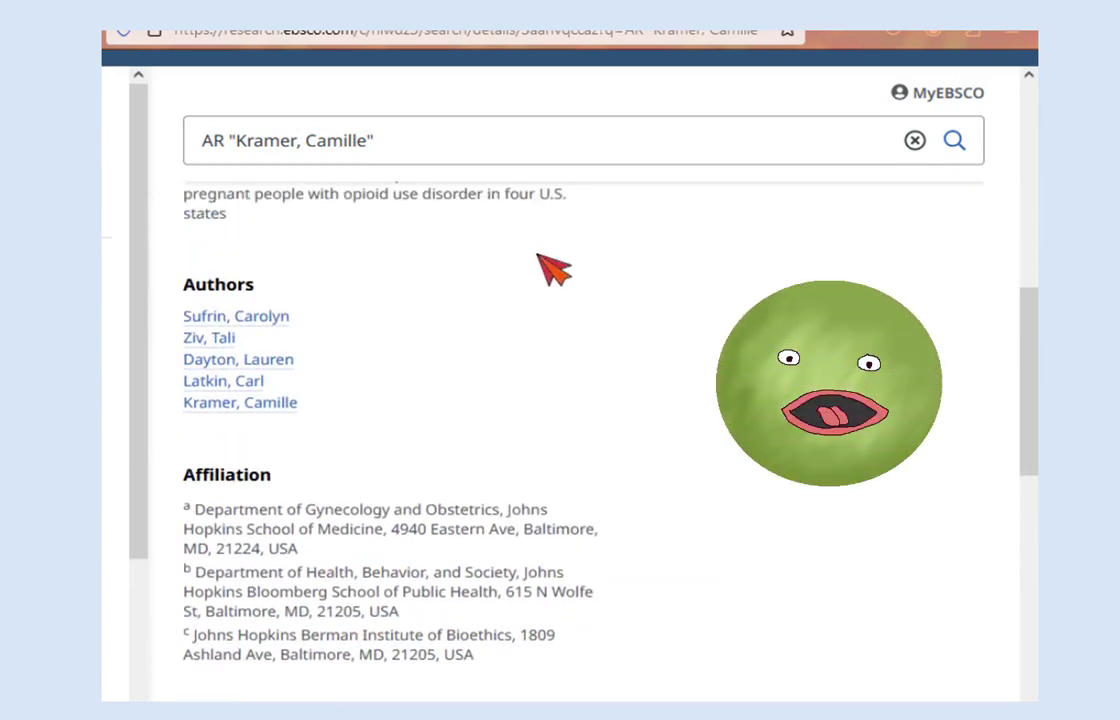
Step: Search for all articles by the last author listed in the record on incarcerated pregnant people with opioid use disorder
{"action": "scroll", "coordinate": [553, 268], "scroll_direction": "up", "scroll_amount": 1}
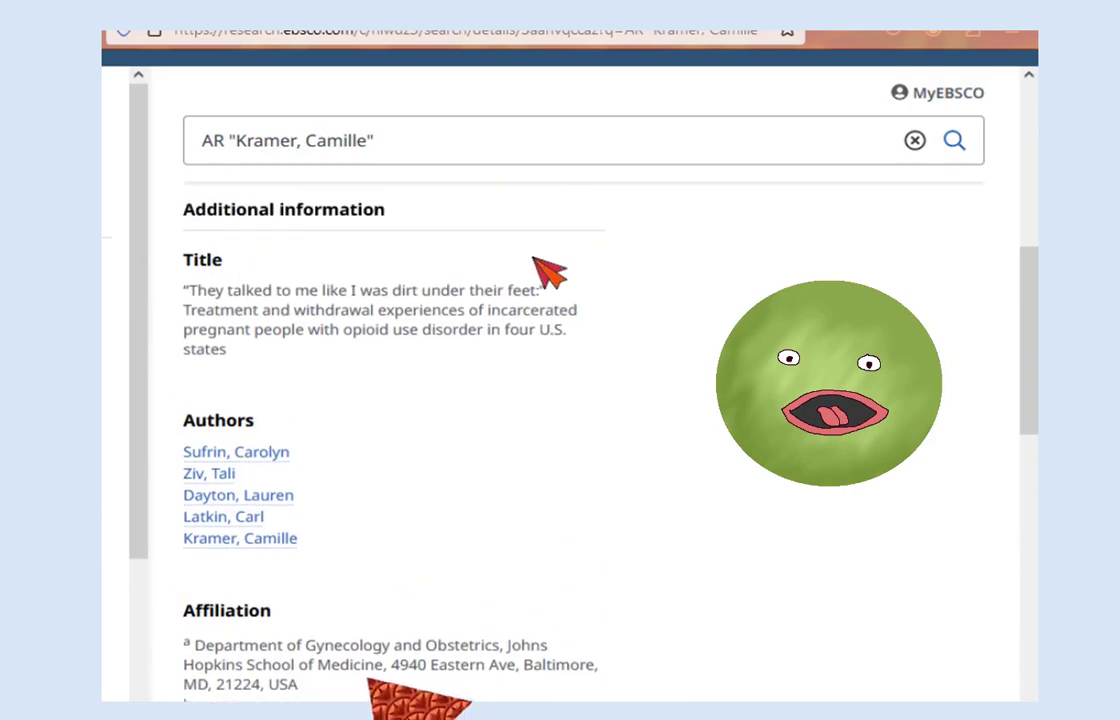
{"action": "left_click", "coordinate": [282, 552]}
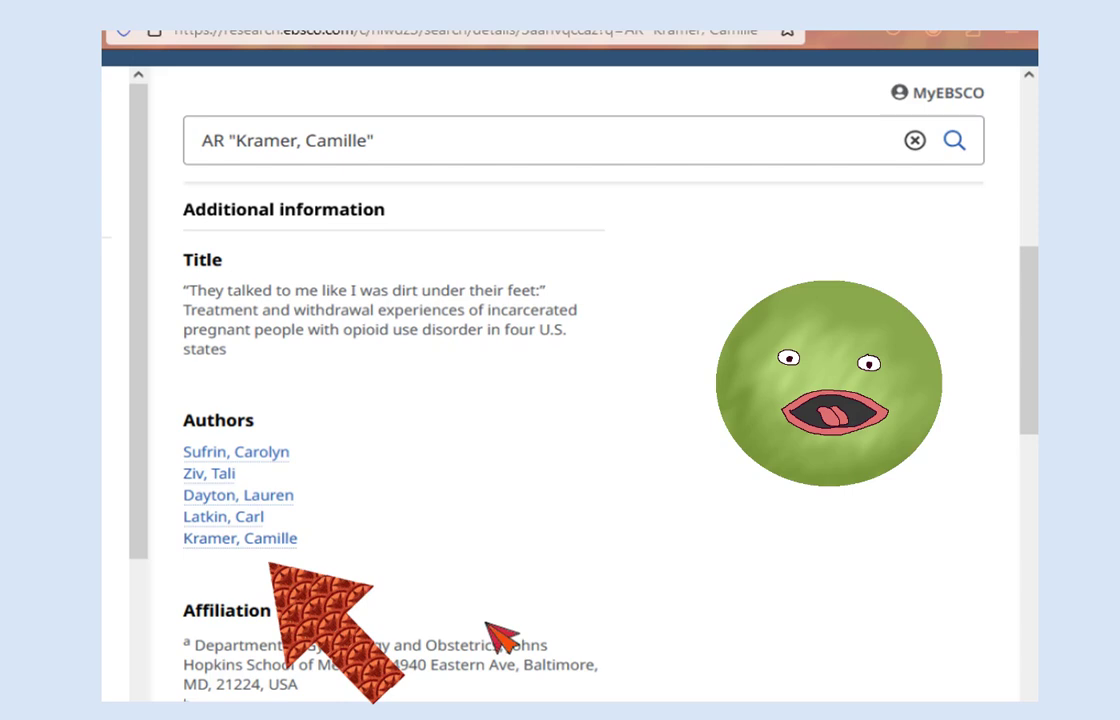
{"action": "left_click", "coordinate": [297, 552]}
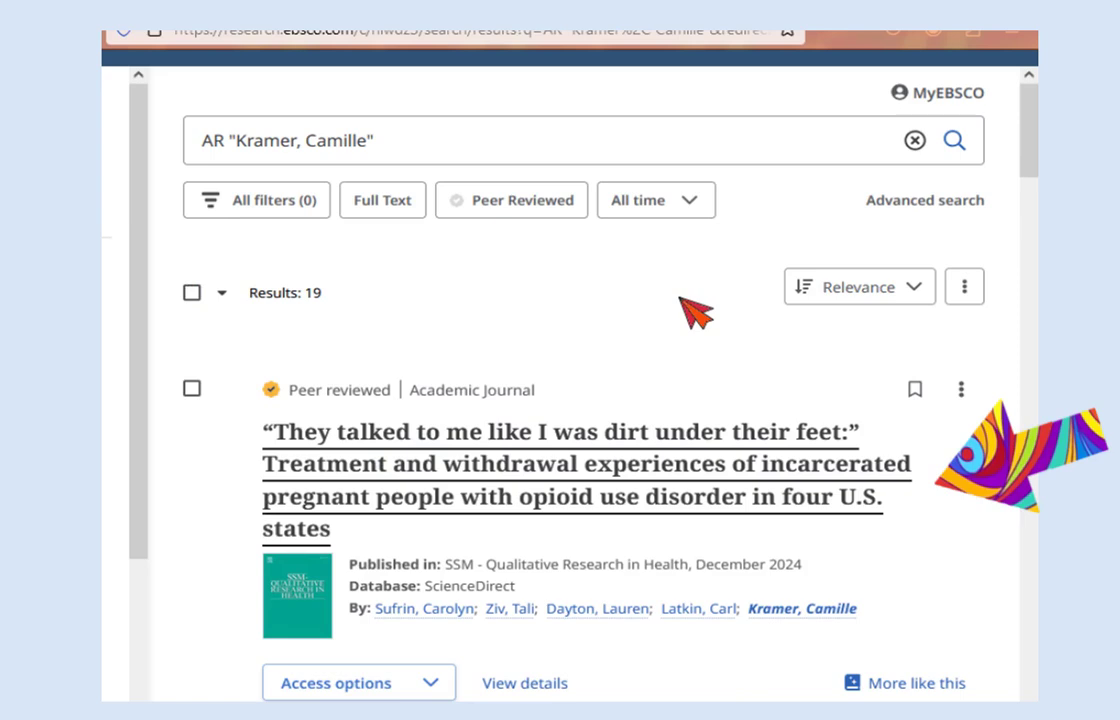
Step: Review the author's articles for topics related to medical and pregnancy care in prisons and jails
{"action": "scroll", "coordinate": [710, 305], "scroll_direction": "down", "scroll_amount": 4}
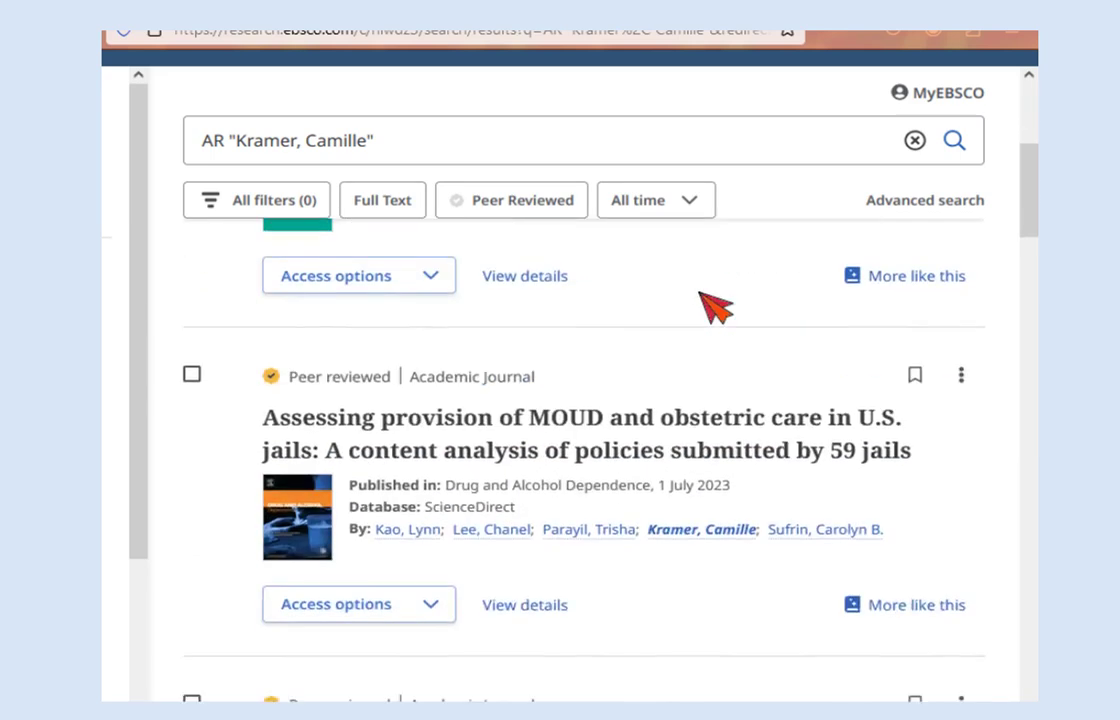
{"action": "scroll", "coordinate": [712, 307], "scroll_direction": "down", "scroll_amount": 1}
{"action": "scroll", "coordinate": [712, 307], "scroll_direction": "up", "scroll_amount": 1}
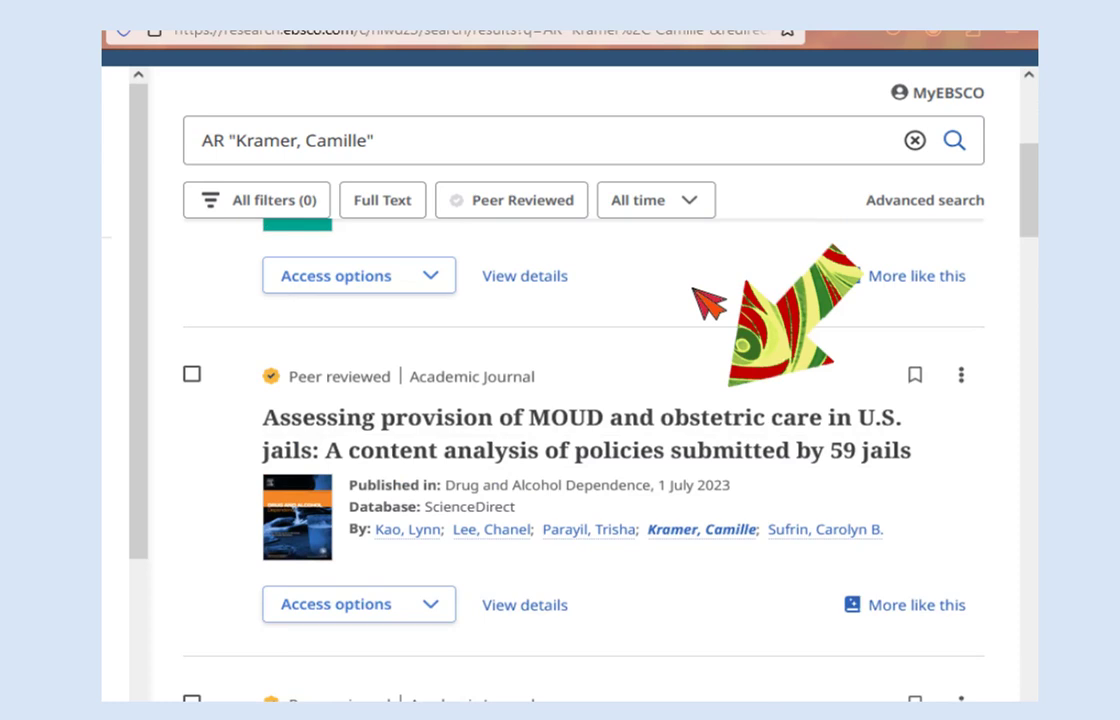
{"action": "scroll", "coordinate": [708, 302], "scroll_direction": "down", "scroll_amount": 4}
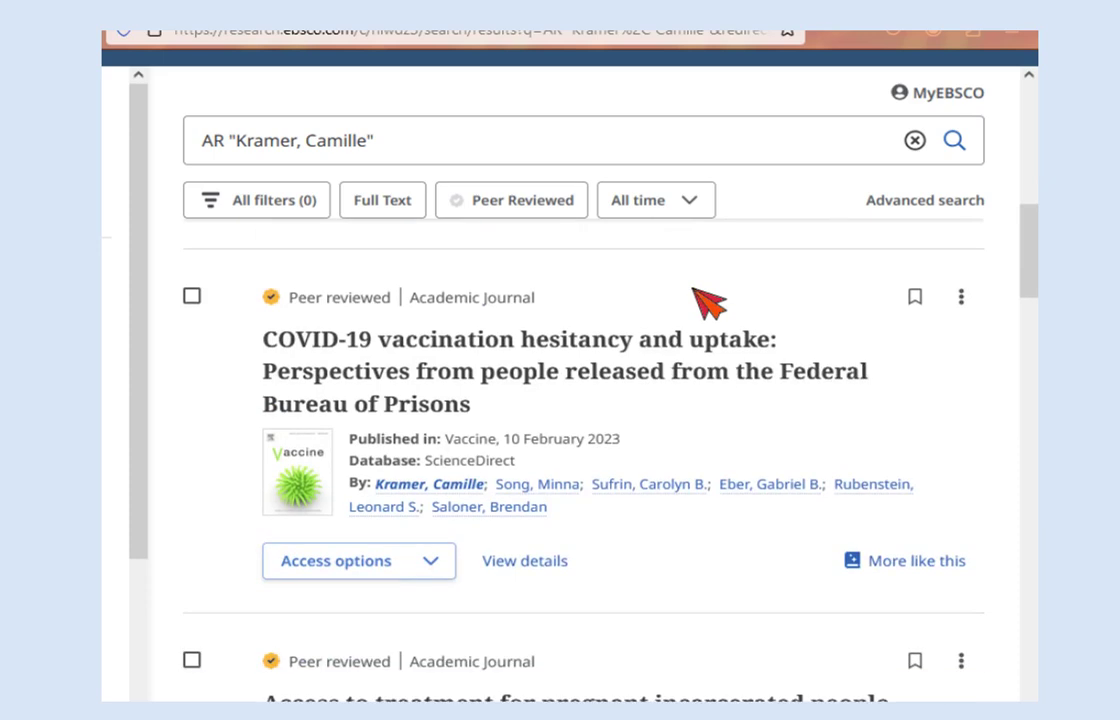
{"action": "scroll", "coordinate": [708, 298], "scroll_direction": "up", "scroll_amount": 3}
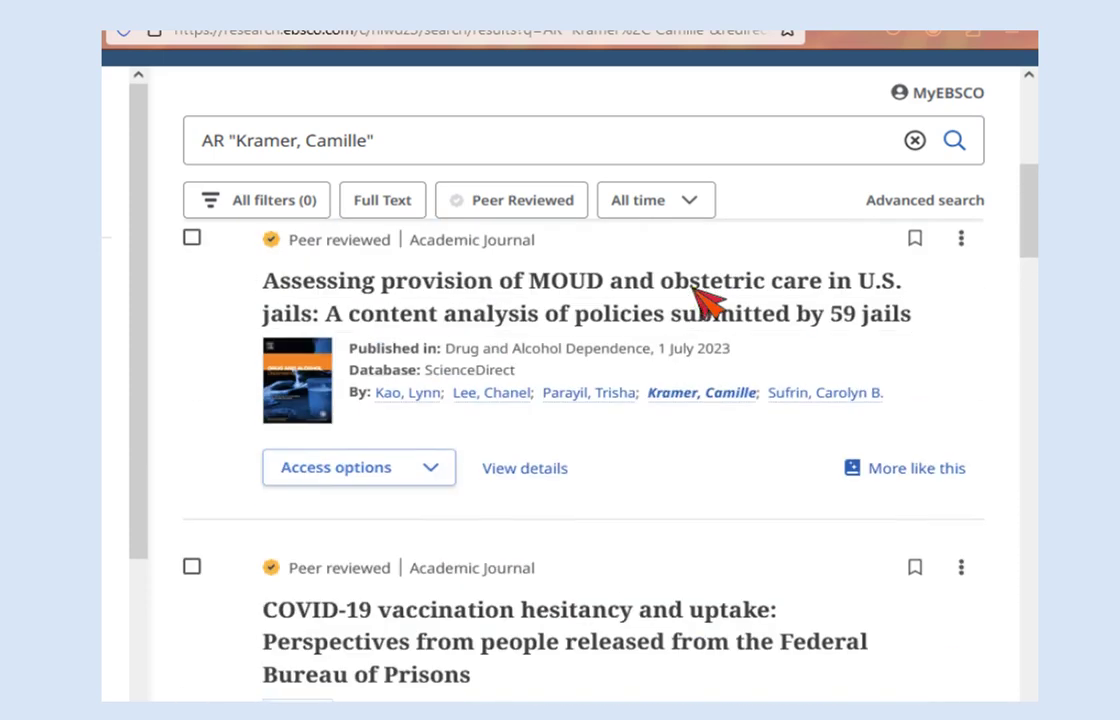
{"action": "scroll", "coordinate": [750, 240], "scroll_direction": "down", "scroll_amount": 2}
{"action": "scroll", "coordinate": [753, 259], "scroll_direction": "down", "scroll_amount": 1}
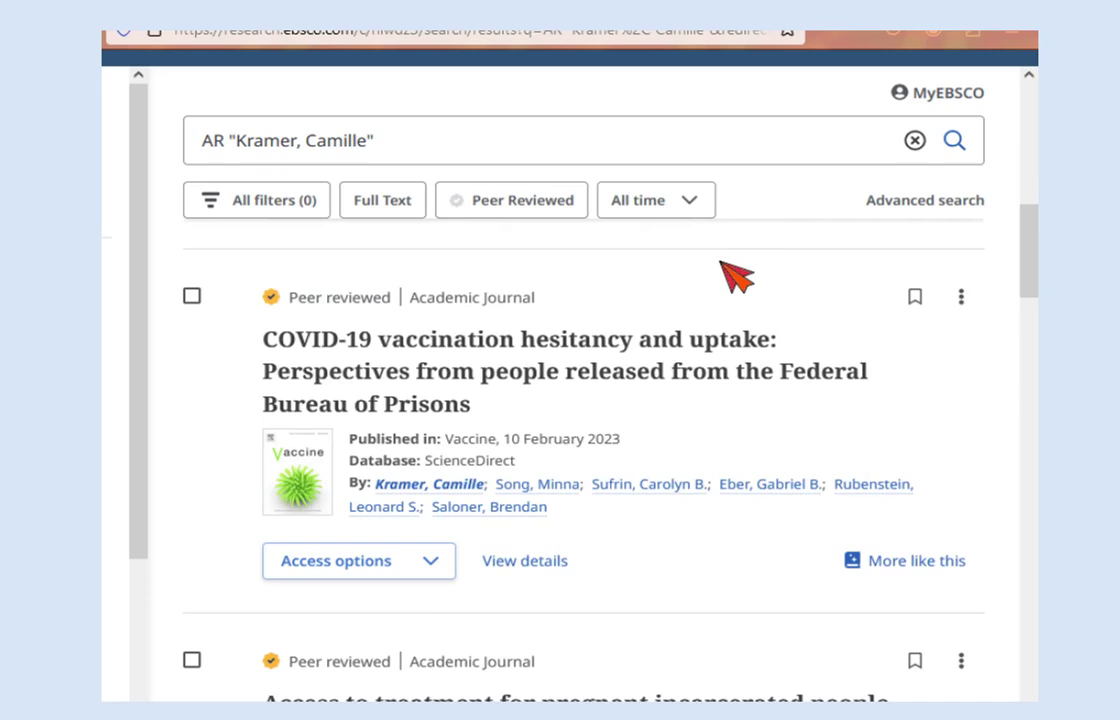
{"action": "scroll", "coordinate": [735, 277], "scroll_direction": "down", "scroll_amount": 4}
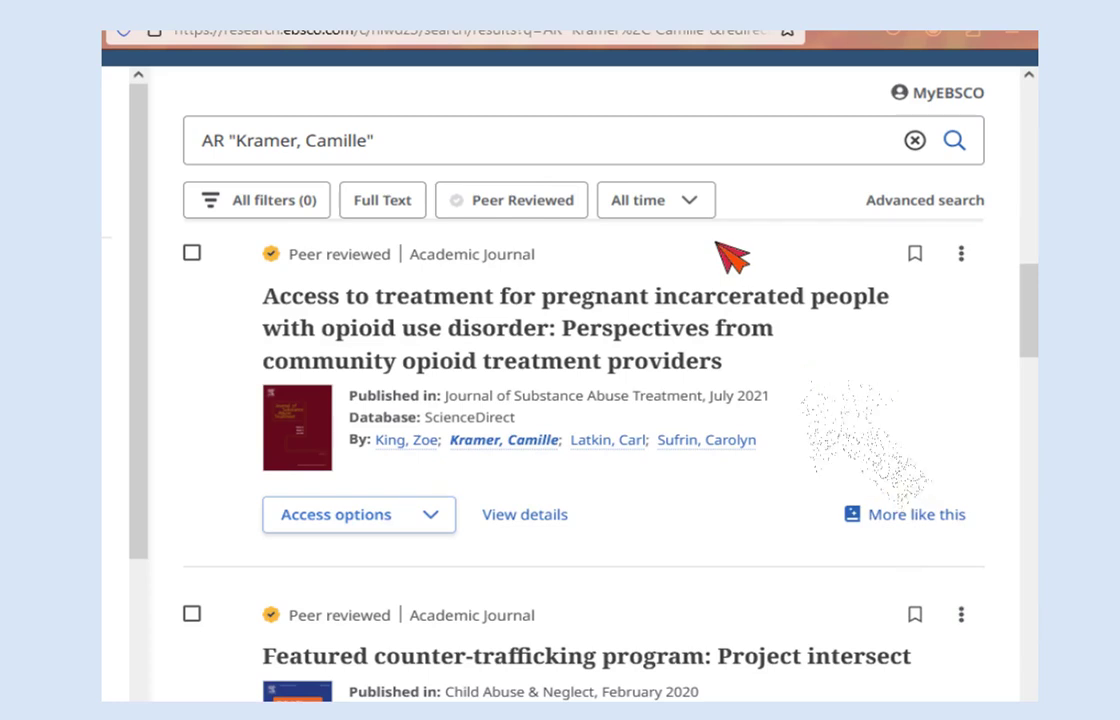
{"action": "scroll", "coordinate": [730, 257], "scroll_direction": "down", "scroll_amount": 6}
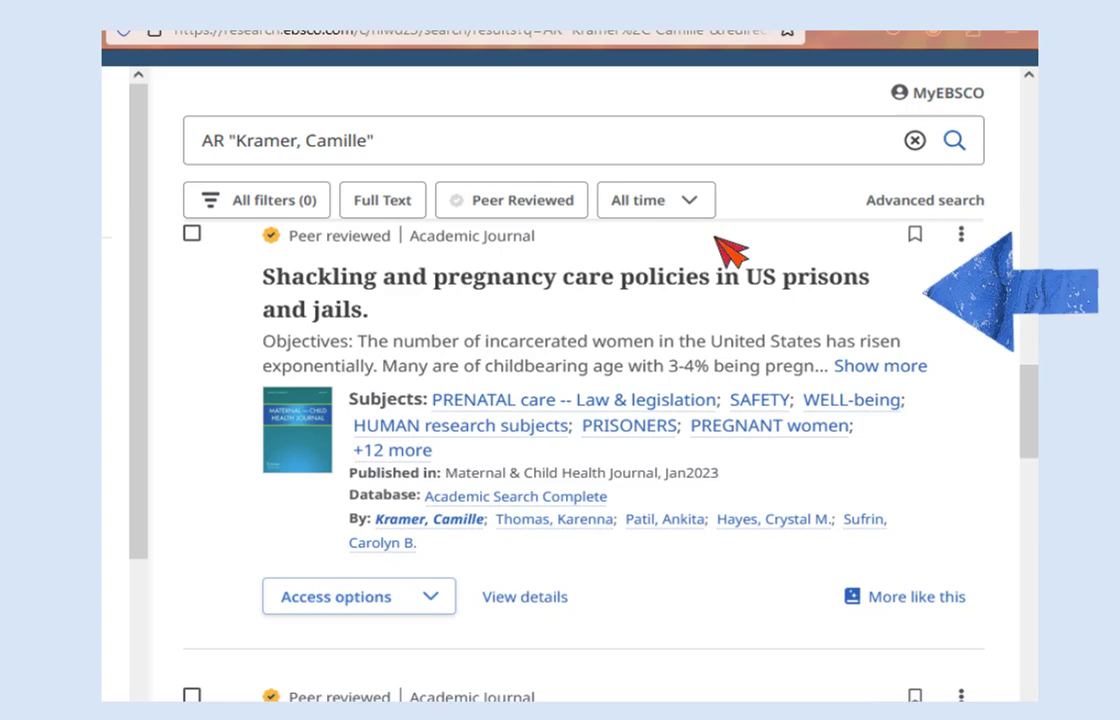
Step: Open the record of "Shackling and pregnancy care policies in US prisons and jails" and examine its subject terms
{"action": "left_click", "coordinate": [665, 278]}
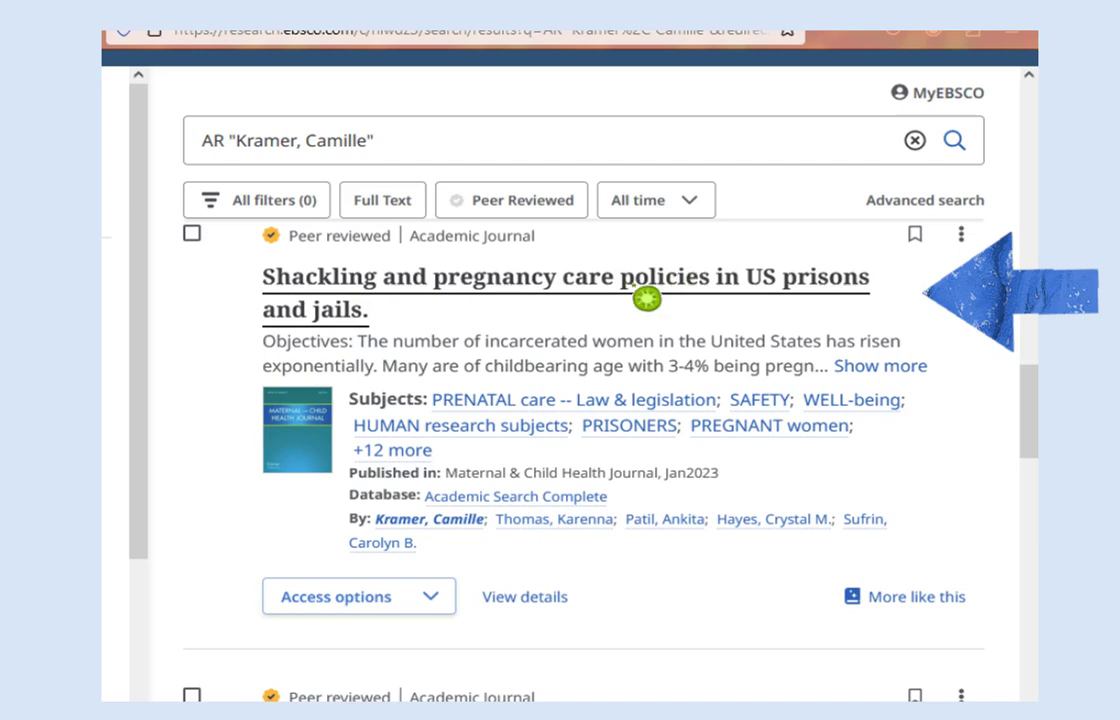
{"action": "scroll", "coordinate": [648, 298], "scroll_direction": "down", "scroll_amount": 5}
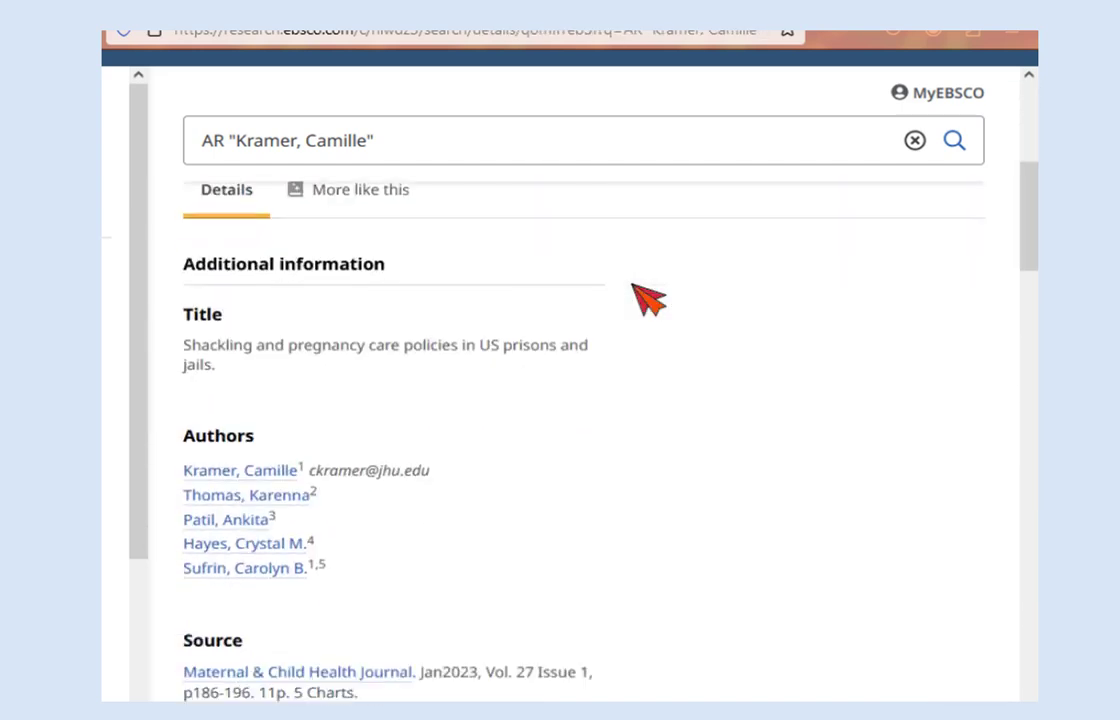
{"action": "scroll", "coordinate": [648, 298], "scroll_direction": "down", "scroll_amount": 3}
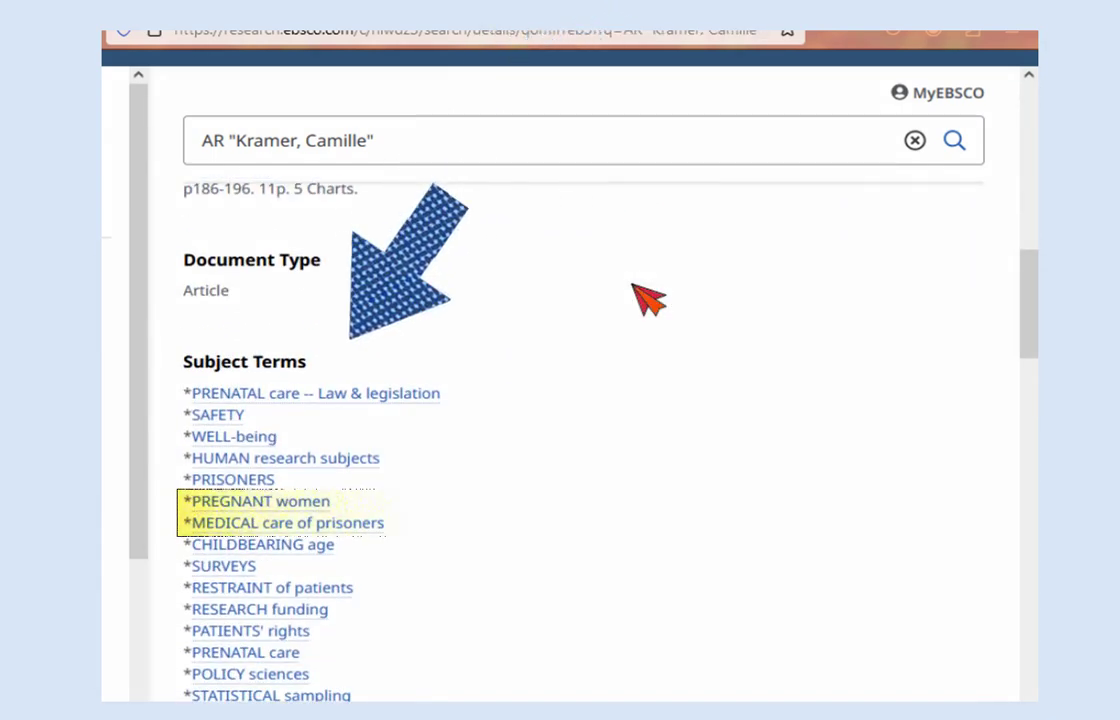